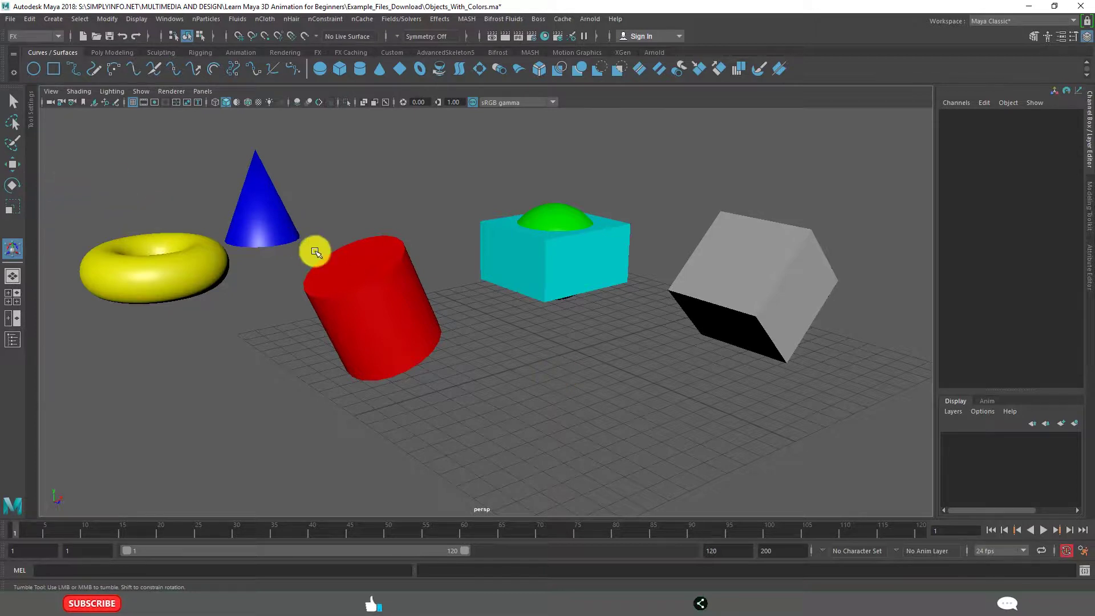
Select only the red cylinder and move it freehand along its X axis to about Translate X 1.498, Translate Y 0.651.
left_click_drag(804, 413, 827, 409)
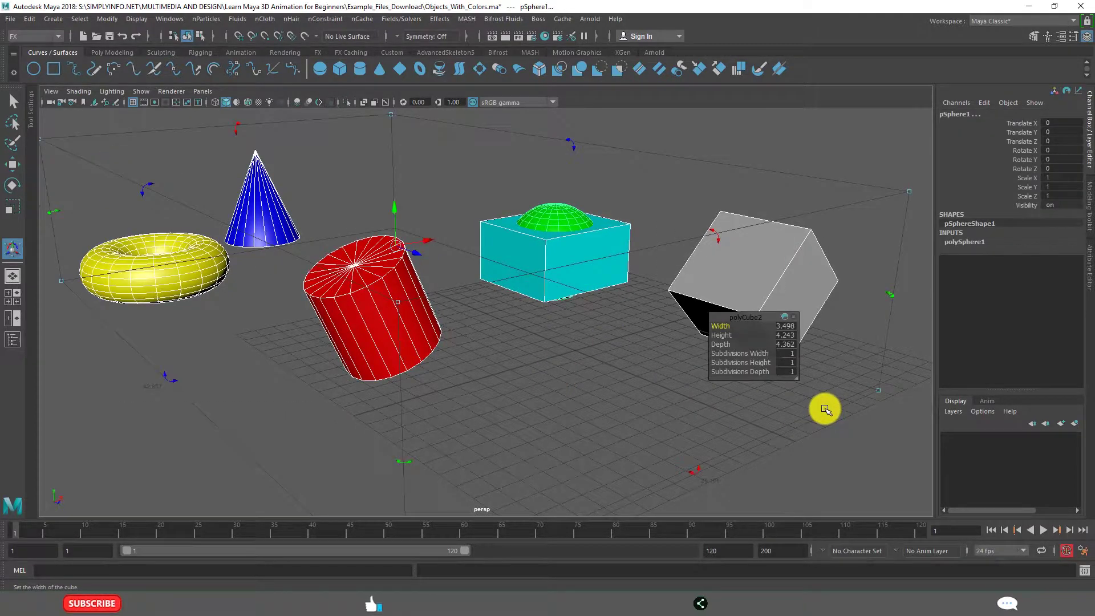
key("w")
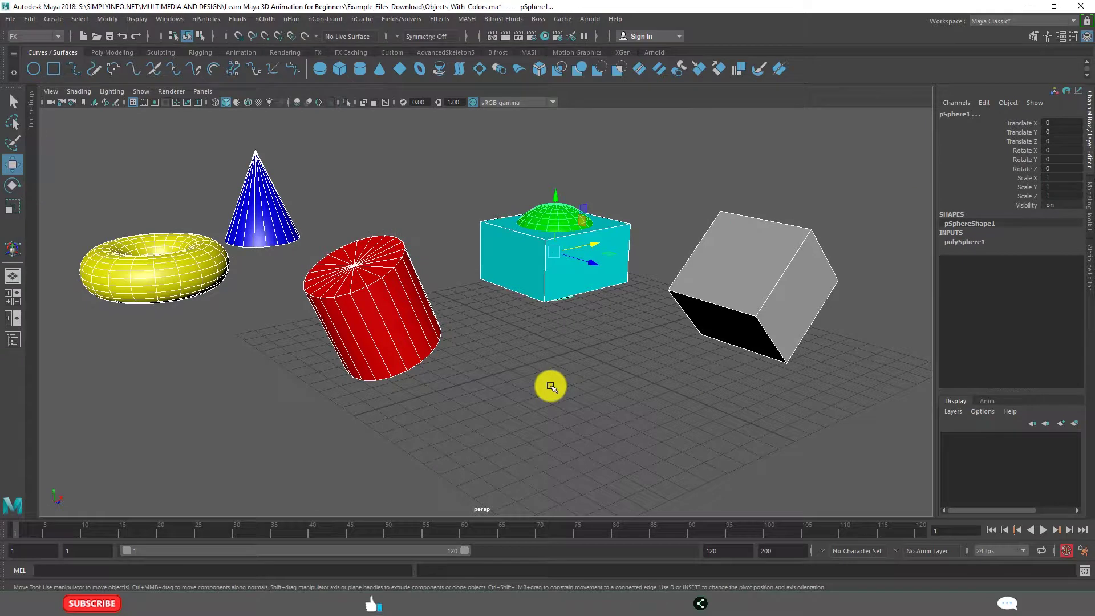
left_click(579, 366)
left_click(360, 310)
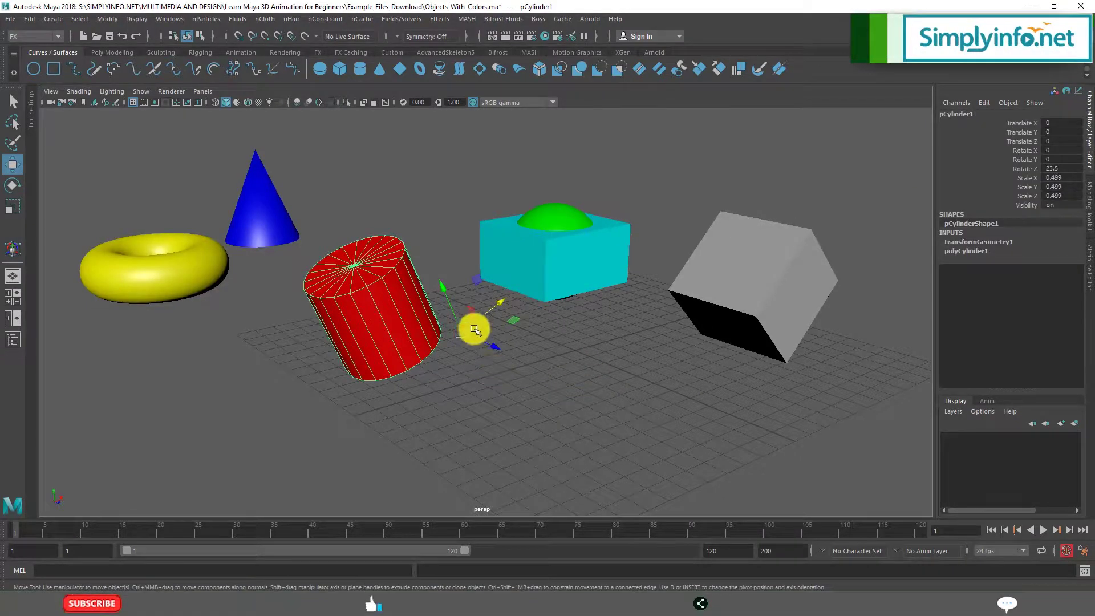
left_click_drag(509, 350, 467, 330, "alt")
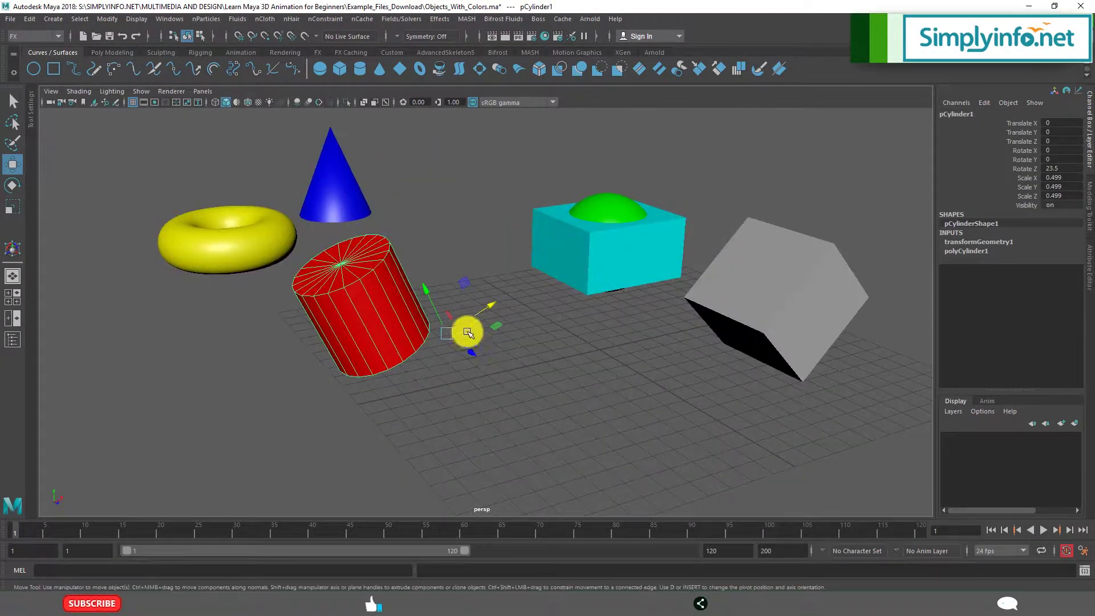
middle_click_drag(491, 308, 522, 275)
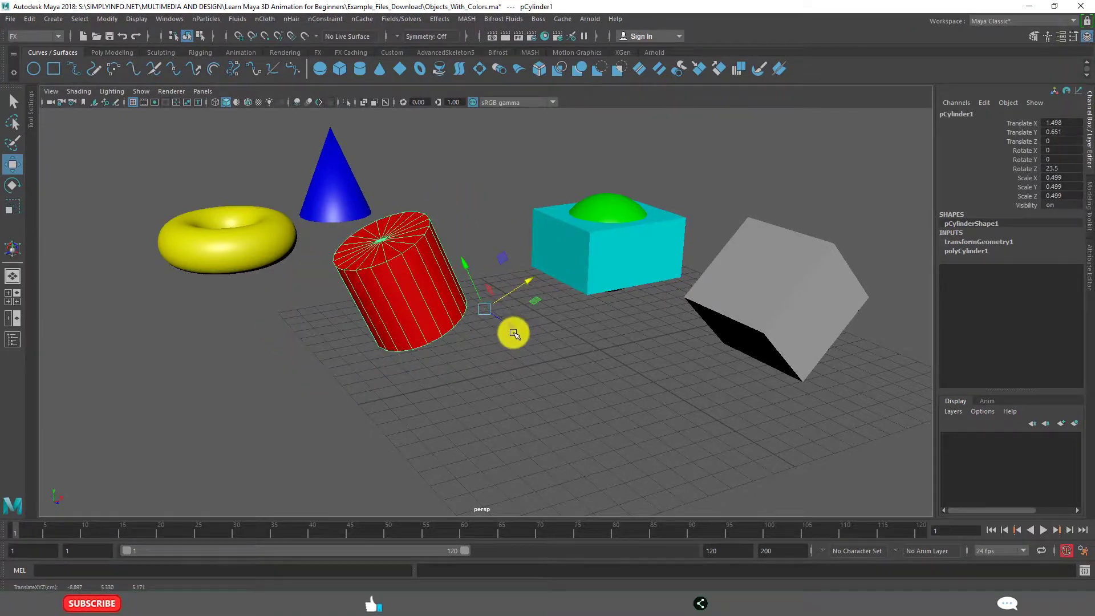
Try rotating the red cylinder about its X axis by about 24 degrees with the Rotate tool, and undo it.
key("e")
mouse_move(489, 288)
left_mouse_down()
mouse_move(479, 279)
mouse_move(492, 308)
left_mouse_up()
key("ctrl+z")
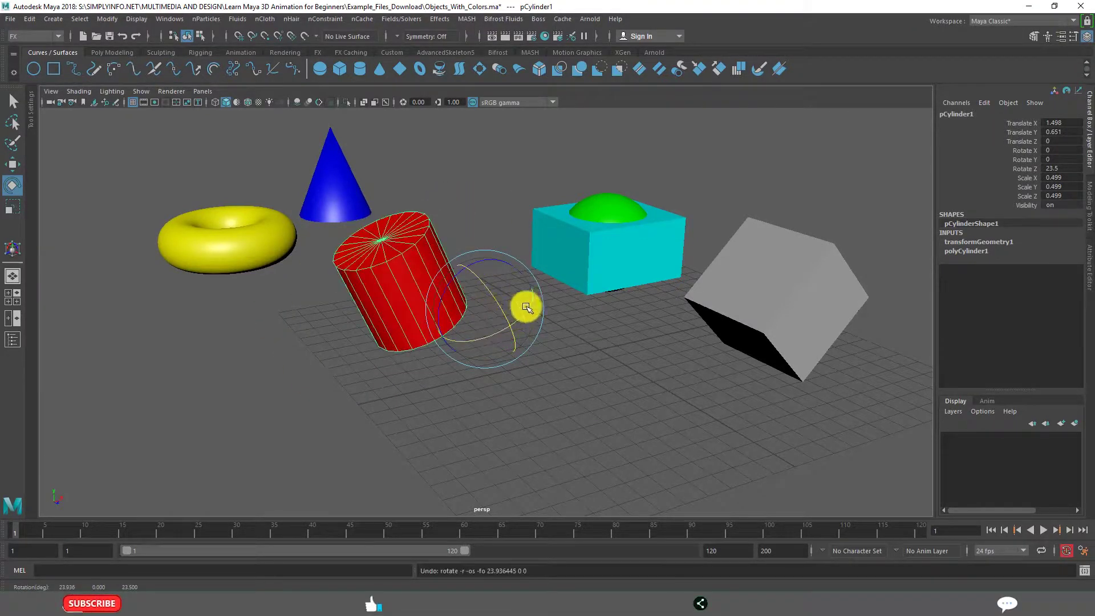
Reselect the red cylinder and activate the Universal Manipulator for it.
left_click(519, 412)
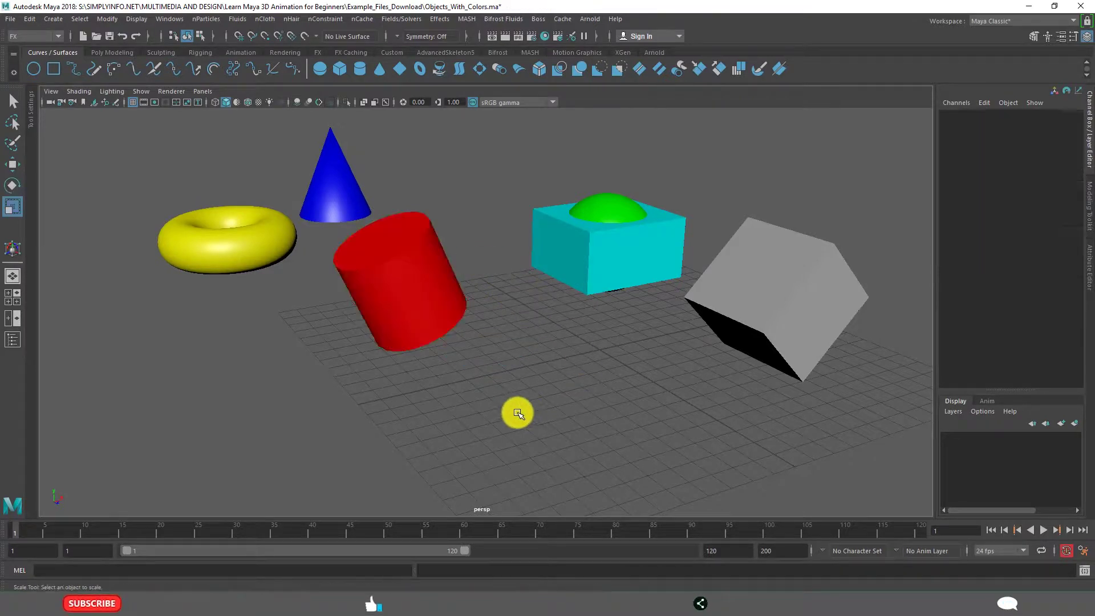
left_click_drag(516, 411, 444, 359, "alt")
left_click(443, 358)
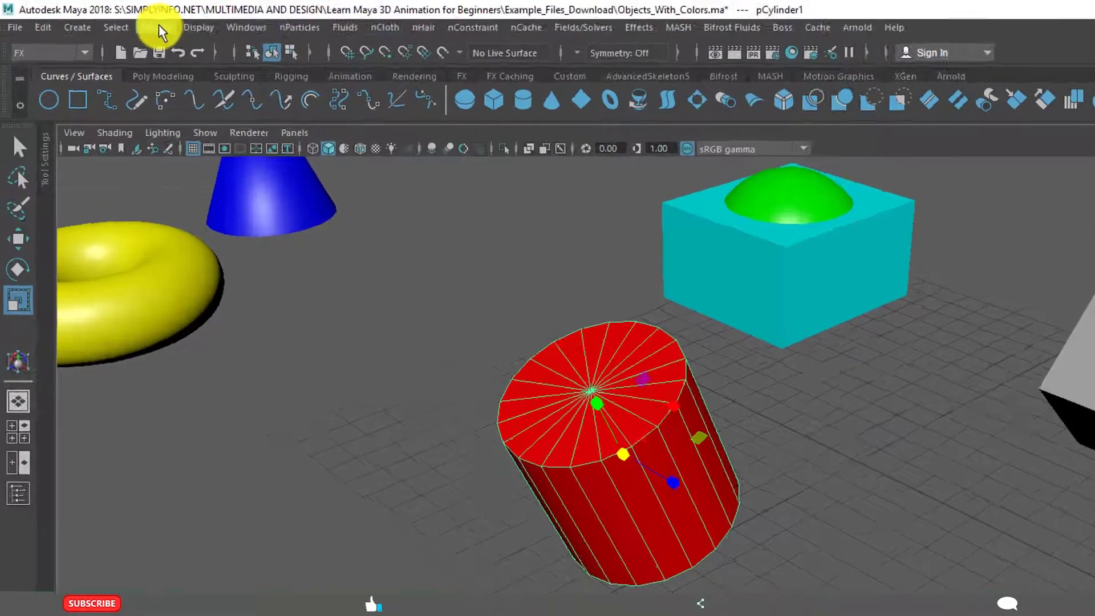
left_click(110, 19)
mouse_move(159, 49)
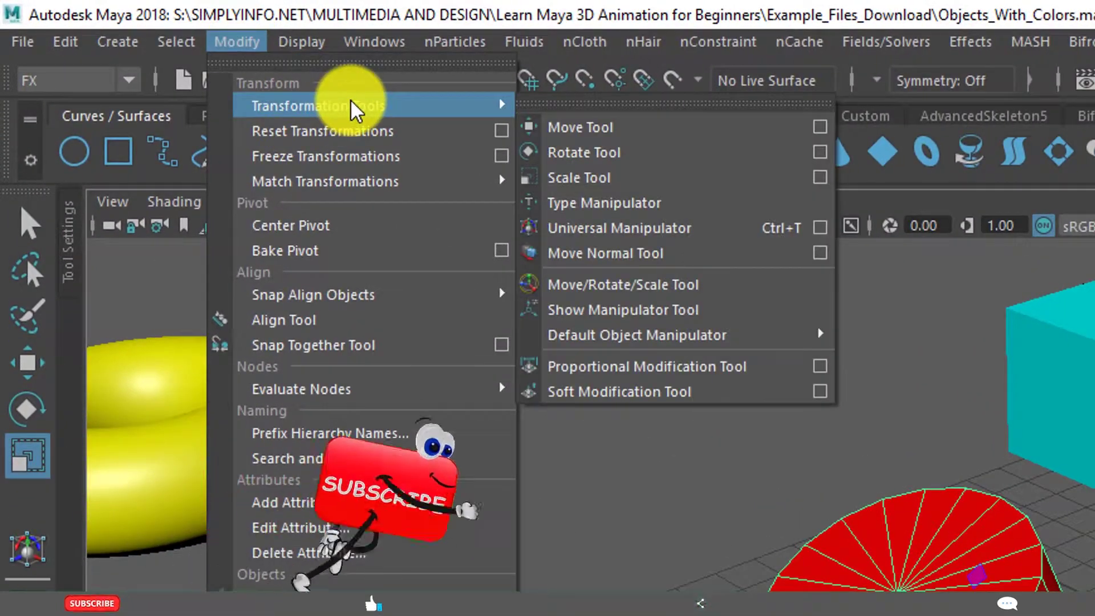
left_click(676, 230)
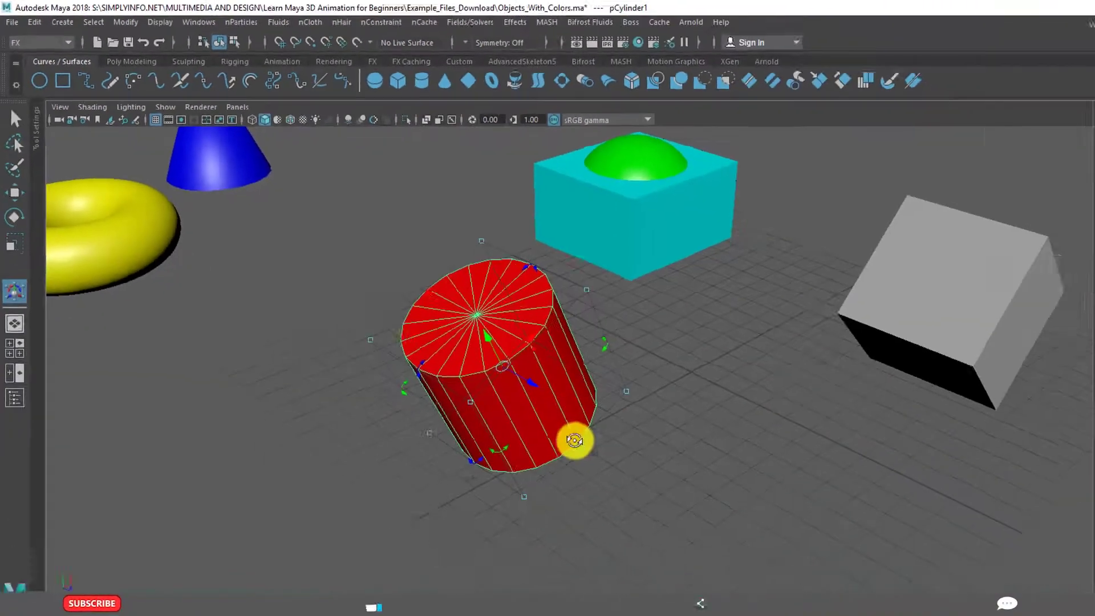
Move the red cylinder slightly with the Universal Manipulator's arrows to about X 1.536, Y 0.668, Z 0.014.
left_click_drag(486, 373, 535, 374, "alt")
right_click_drag(536, 374, 560, 362, "alt")
left_click_drag(560, 361, 486, 374, "alt")
middle_click_drag(483, 329, 503, 364, "alt")
left_click_drag(489, 364, 526, 372, "alt")
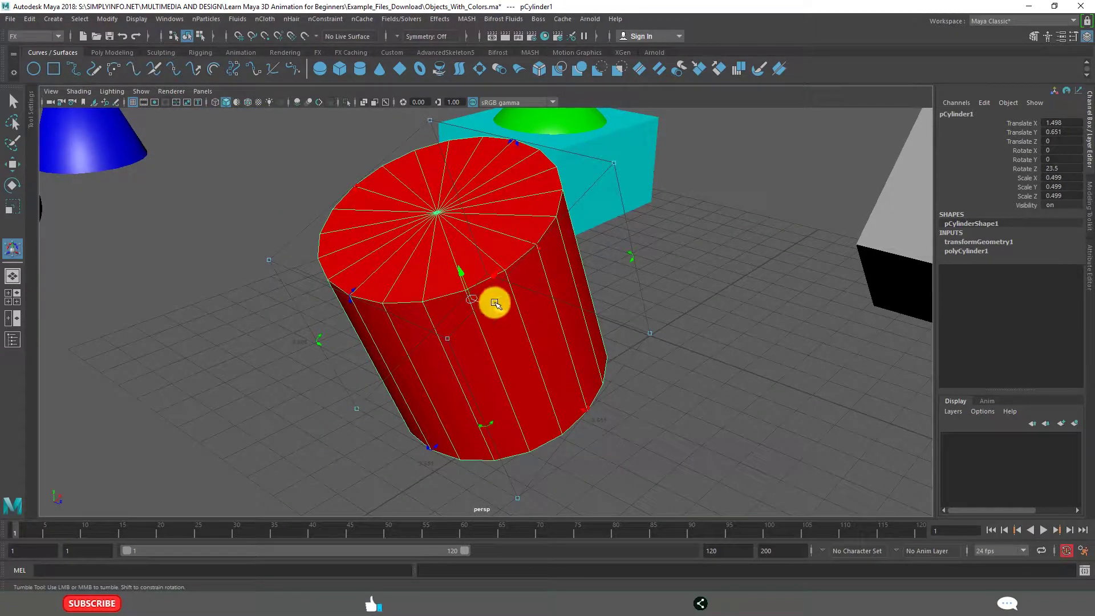
scroll(502, 310, "down", 4)
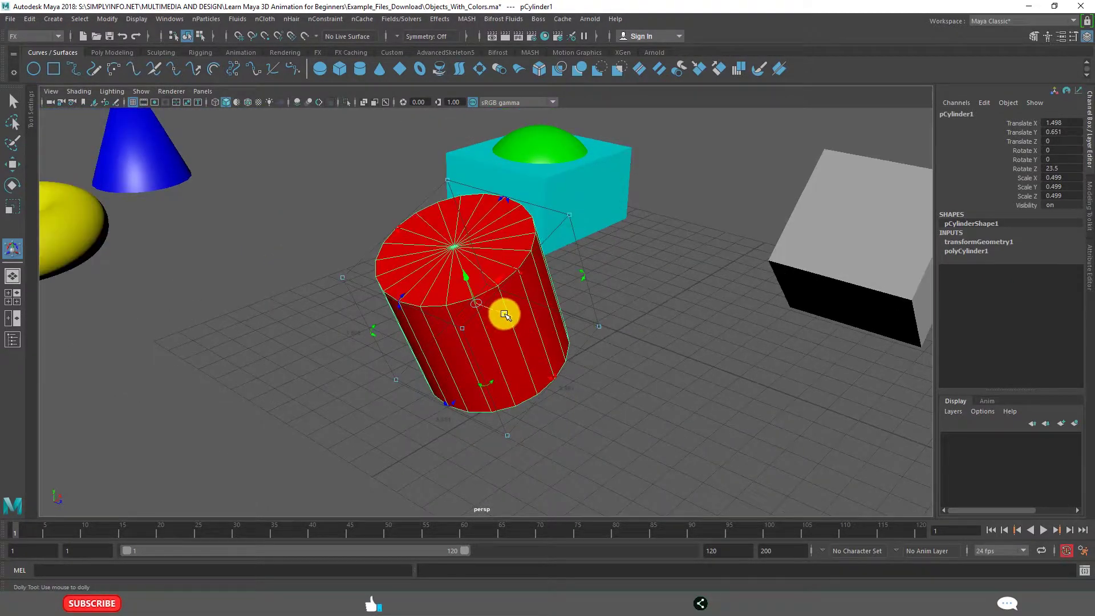
mouse_move(505, 314)
left_mouse_down()
mouse_move(729, 371)
mouse_move(337, 290)
mouse_move(598, 357)
mouse_move(455, 317)
mouse_move(497, 332)
left_mouse_up()
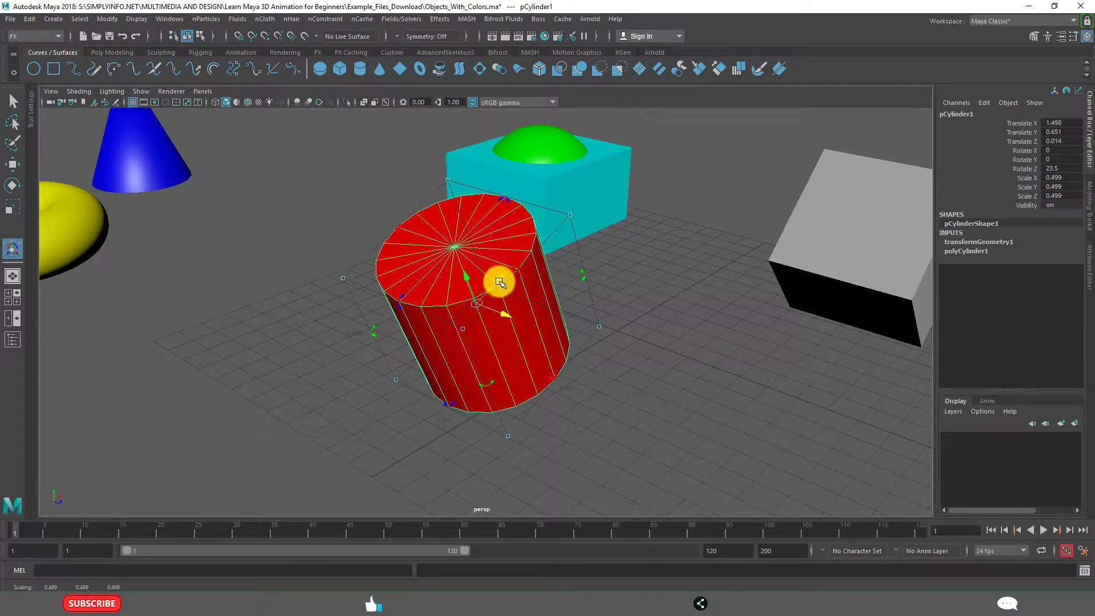
left_click_drag(499, 281, 411, 276)
key("ctrl+z")
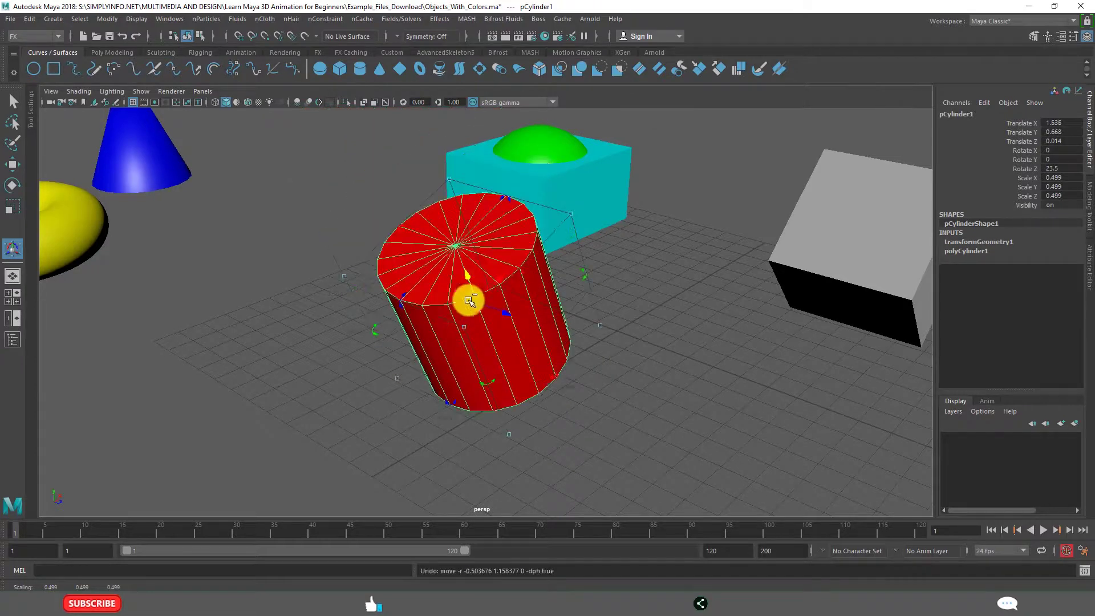
Try rotating the red cylinder freehand with the Universal Manipulator's Y and Z rotation handles, undoing each rotation.
scroll(519, 326, "up", 1)
middle_click_drag(516, 346, 461, 324, "alt")
scroll(463, 308, "up", 1)
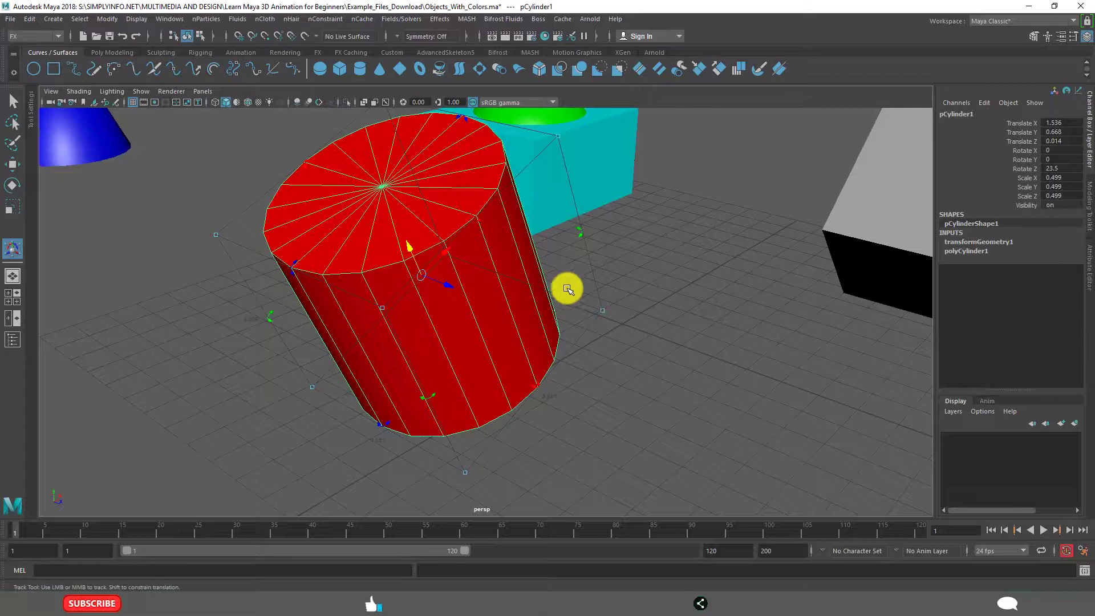
middle_click_drag(619, 320, 627, 337, "alt")
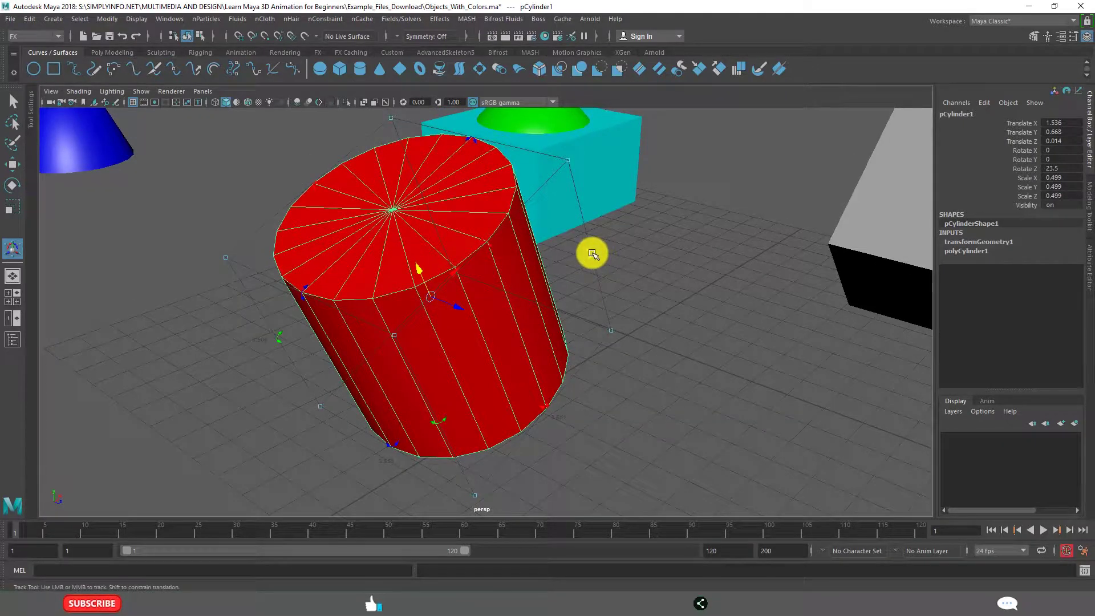
left_click_drag(592, 253, 427, 226, "ctrl")
key("ctrl+z")
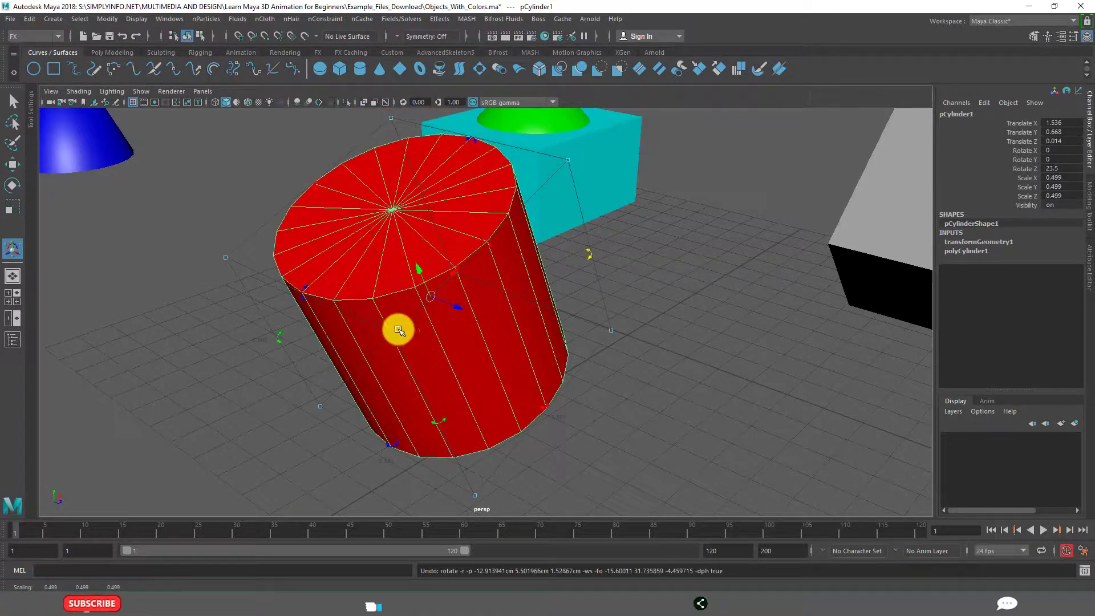
left_click_drag(303, 293, 353, 237)
key("ctrl+z")
left_click_drag(533, 391, 347, 382, "alt")
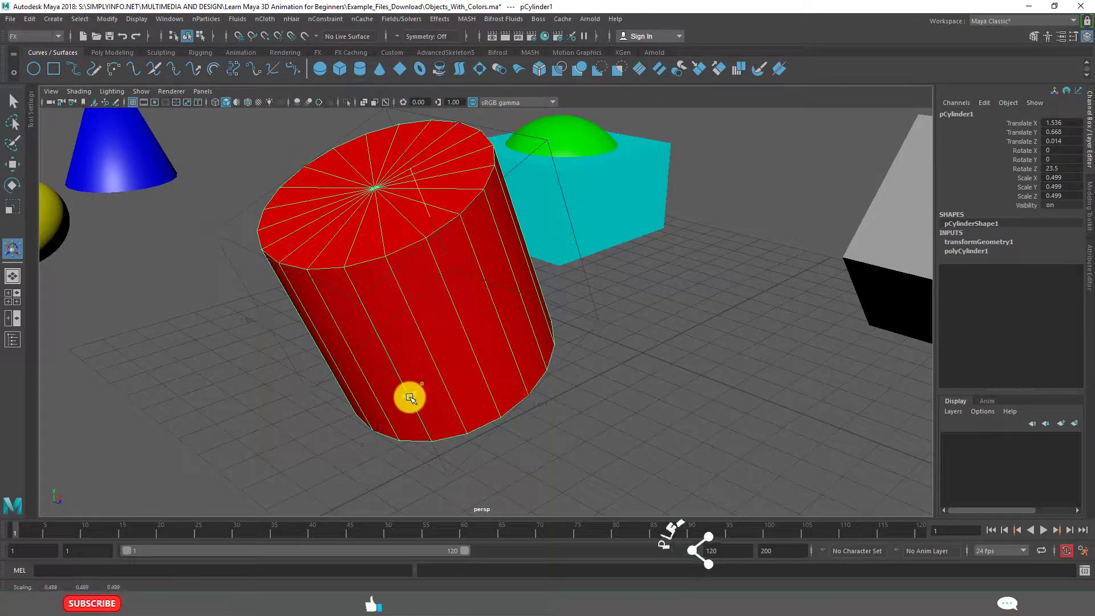
left_click_drag(410, 397, 426, 372)
key("ctrl+z")
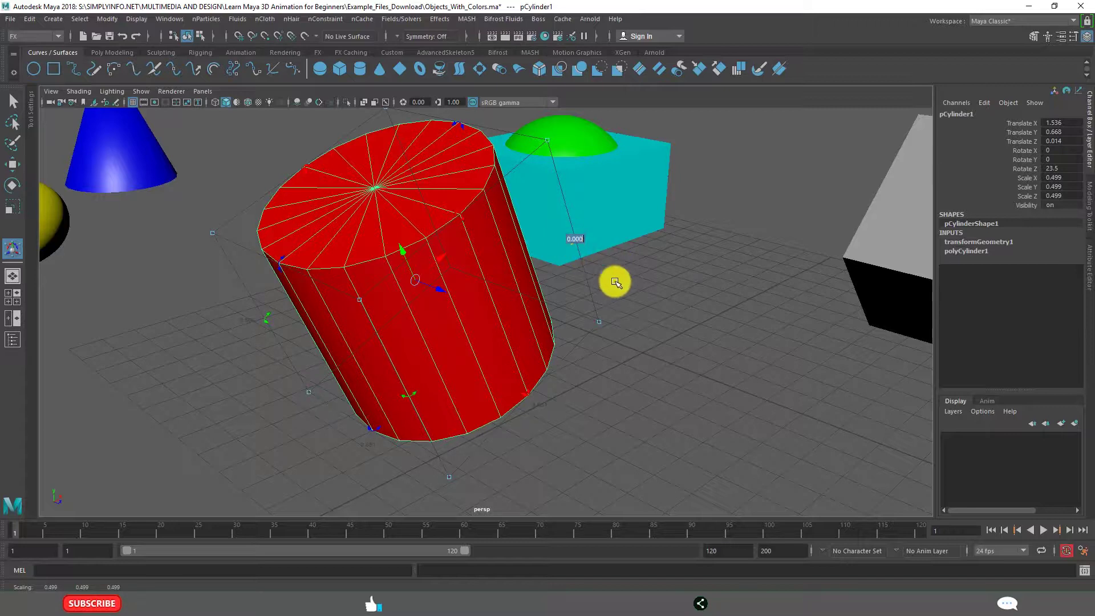
Rotate the red cylinder by exactly 10 degrees about its Y axis using the manipulator's numeric value.
type("1")
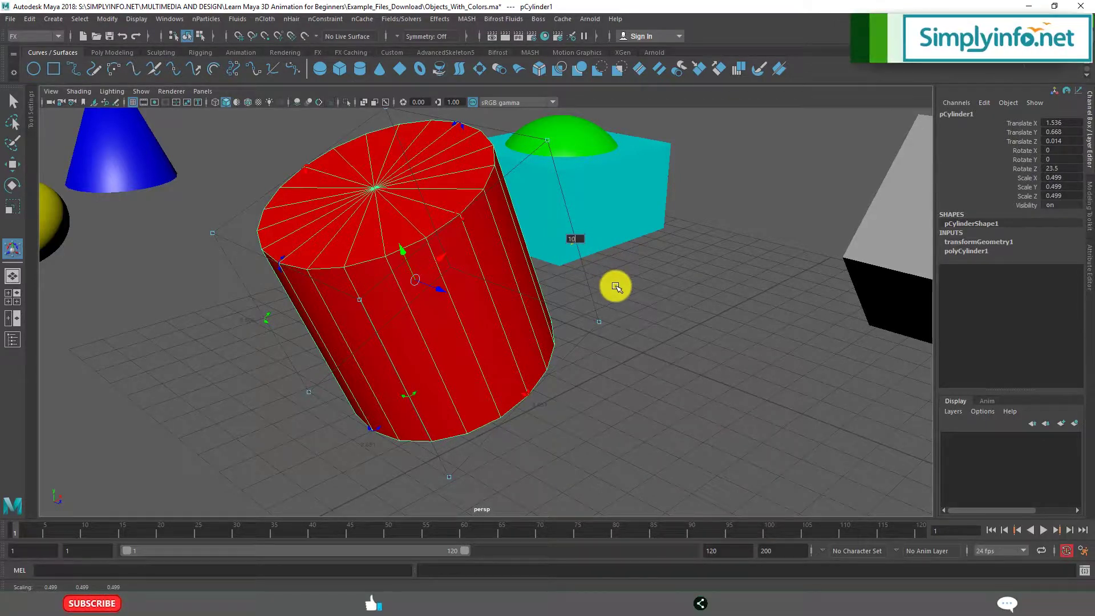
type("0")
key("Return")
Flatten the red cylinder with the Universal Manipulator's scale handles, bringing Scale Y to about 0.118.
scroll(590, 379, "down", 3)
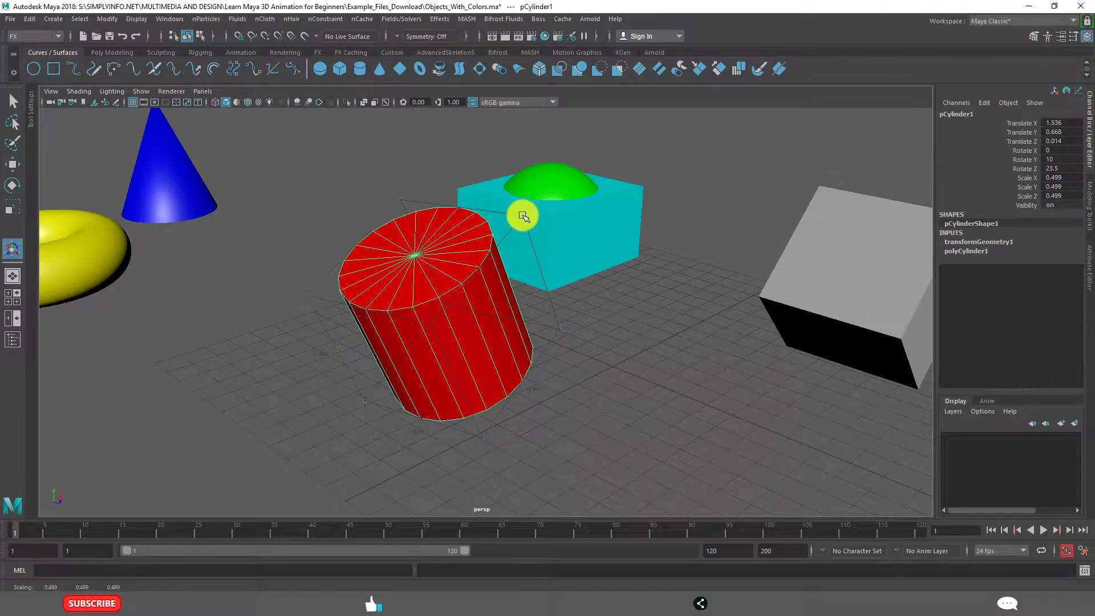
left_click_drag(519, 235, 498, 277)
key("ctrl+z")
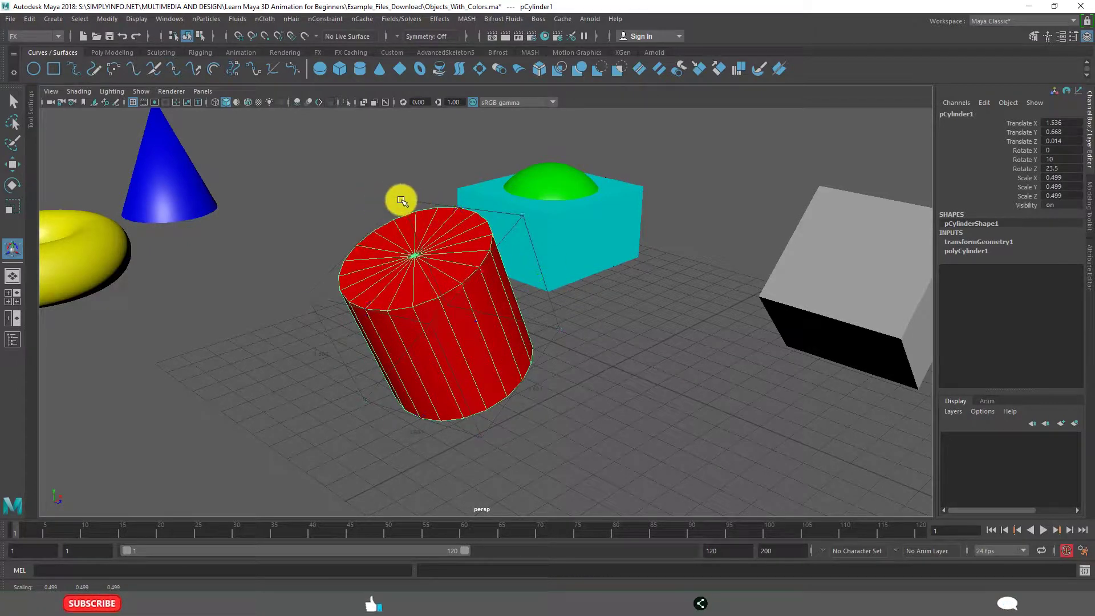
left_click_drag(401, 201, 426, 286)
Rotate the flattened red cylinder about its X axis to about 23.5 degrees with the Universal Manipulator.
left_click_drag(599, 426, 502, 393, "alt")
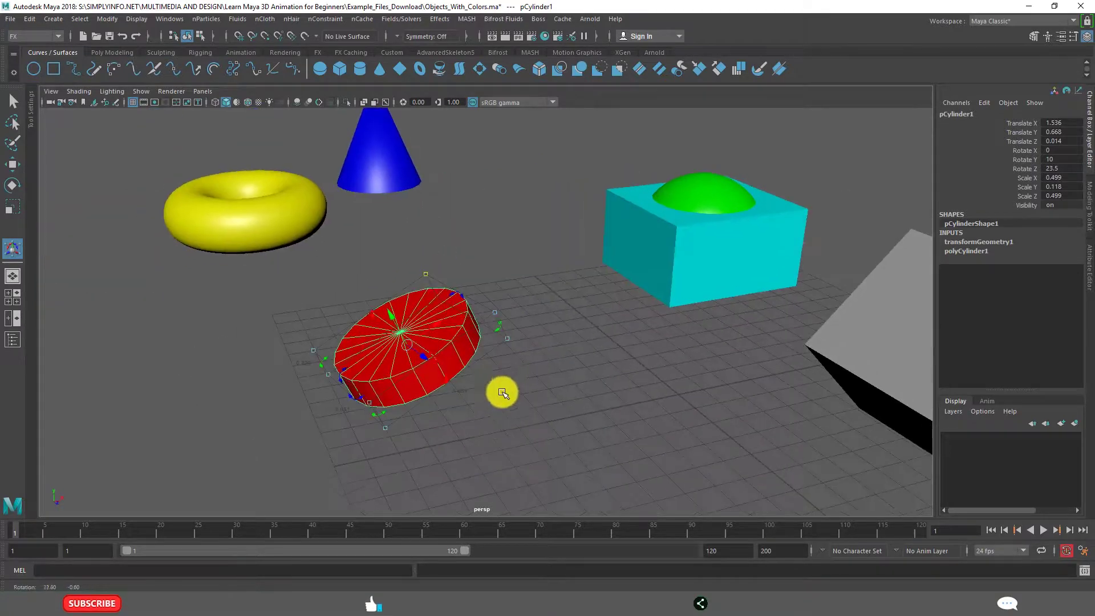
middle_click_drag(491, 403, 536, 362, "alt")
right_click_drag(536, 362, 572, 371, "alt")
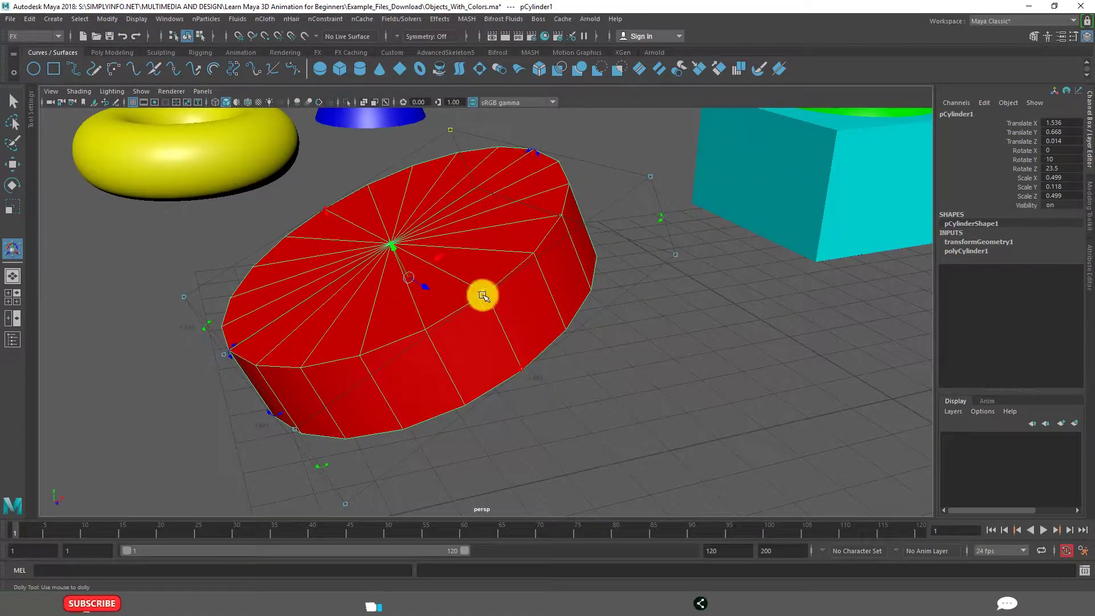
left_click_drag(488, 293, 625, 417)
right_click_drag(624, 417, 535, 383, "alt")
left_click_drag(536, 384, 536, 334, "alt")
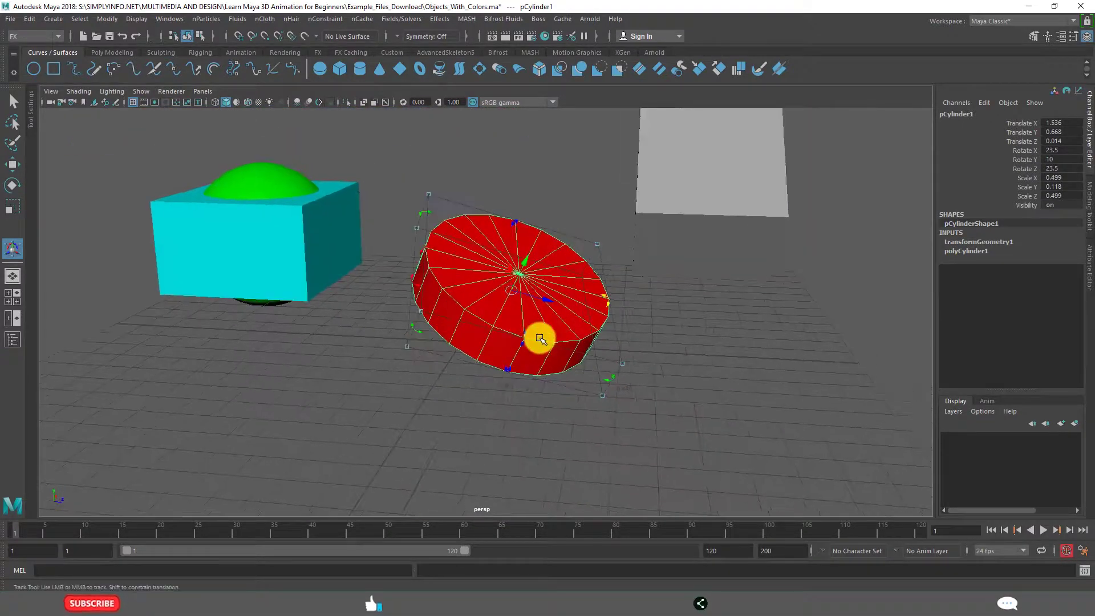
right_click_drag(535, 335, 542, 362, "alt")
left_click_drag(542, 362, 495, 381, "alt")
left_click(108, 20)
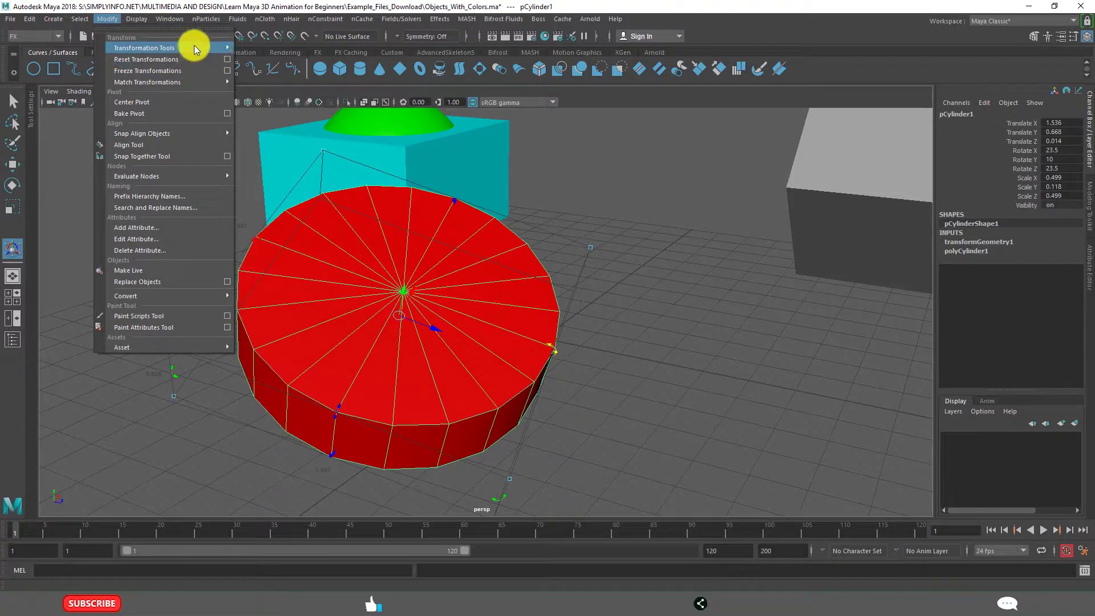
mouse_move(193, 47)
left_click_drag(512, 253, 421, 281, "alt")
middle_click_drag(363, 302, 405, 317, "alt")
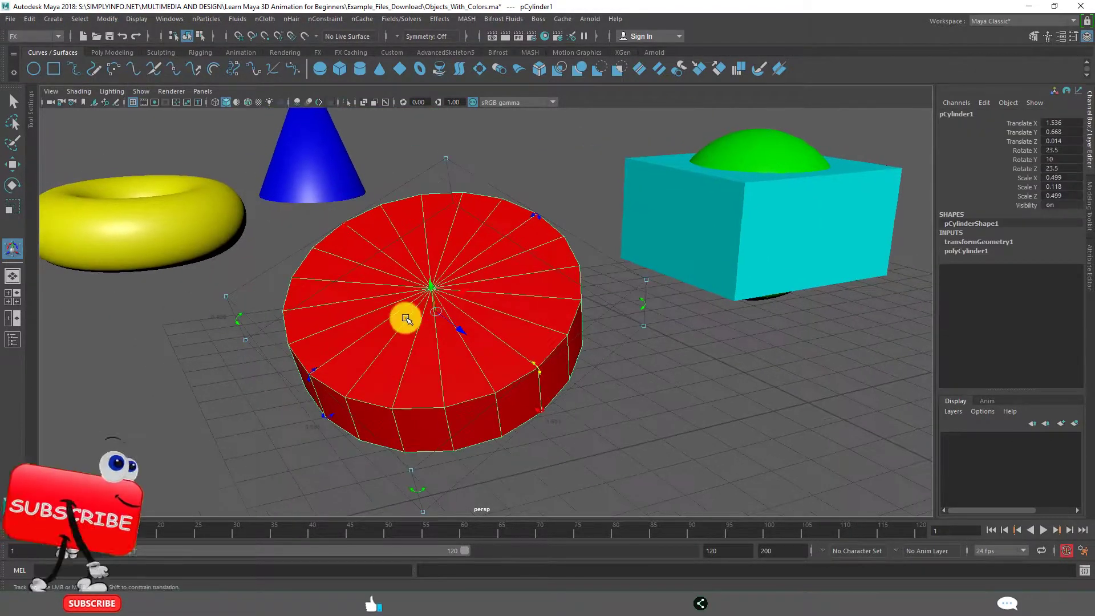
left_click_drag(406, 318, 439, 310, "alt")
middle_click_drag(435, 315, 413, 307, "alt")
left_click_drag(413, 307, 384, 316, "alt")
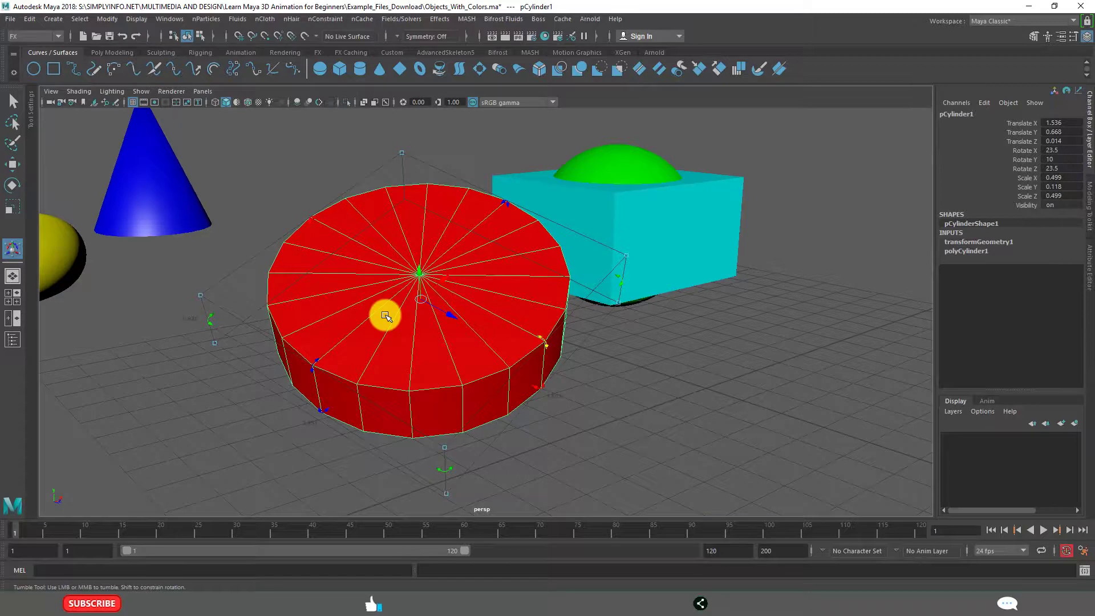
left_click_drag(607, 399, 542, 368, "alt")
Switch the flattened red cylinder to the Move tool and back to the Universal Manipulator.
key("w")
left_click(542, 368)
left_click_drag(416, 301, 451, 291, "alt")
left_click(451, 291)
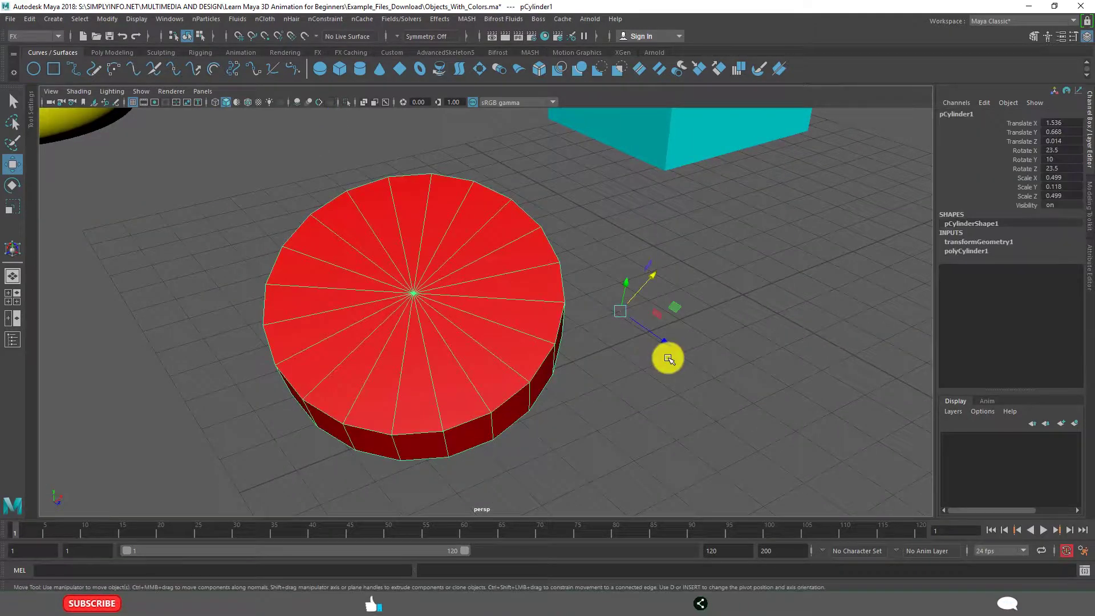
key("ctrl+t")
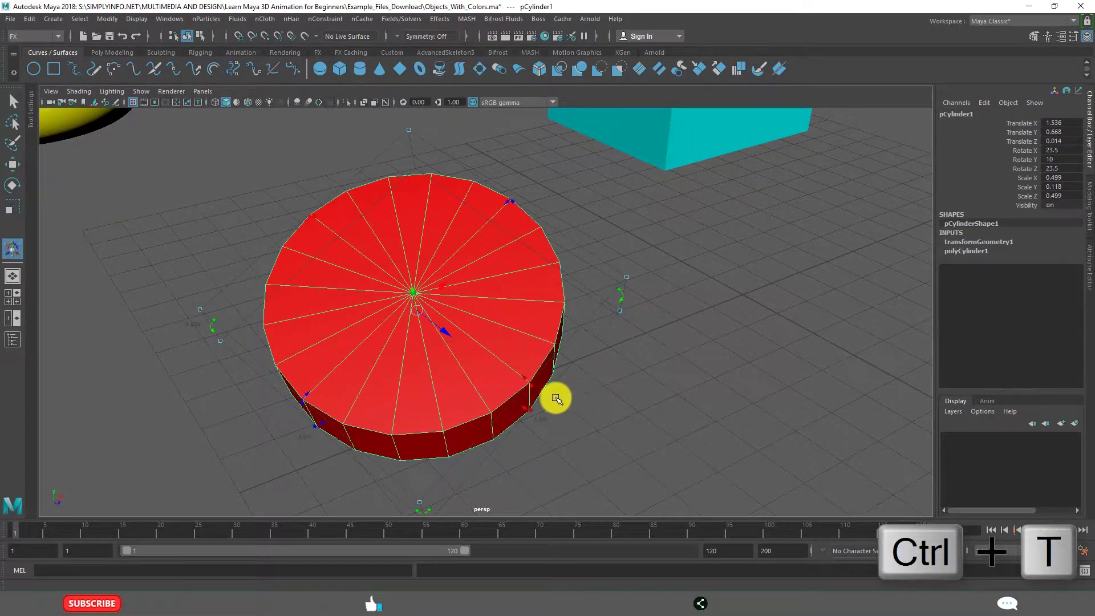
left_click_drag(556, 398, 535, 386, "alt")
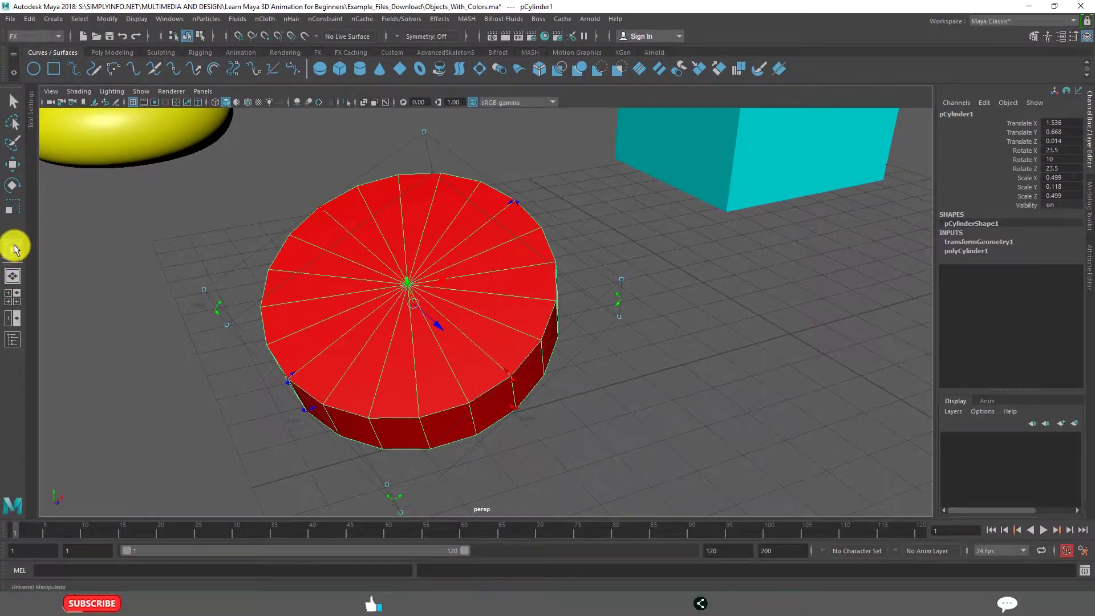
Open the tool settings of the Universal Manipulator.
double_click(14, 248)
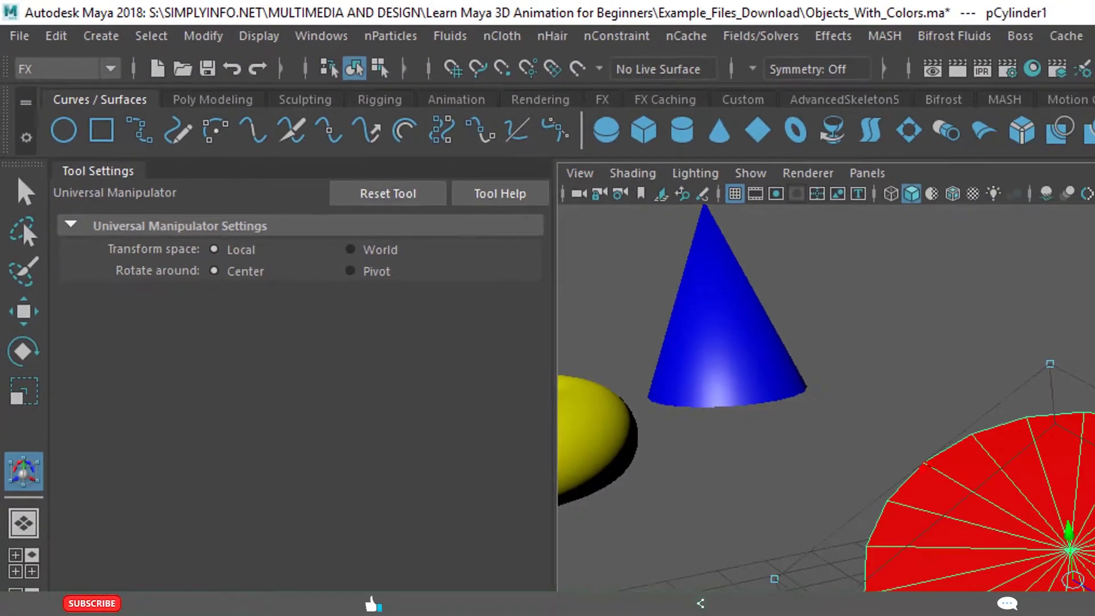
left_click_drag(667, 376, 616, 347, "alt")
left_click_drag(552, 379, 398, 303, "alt")
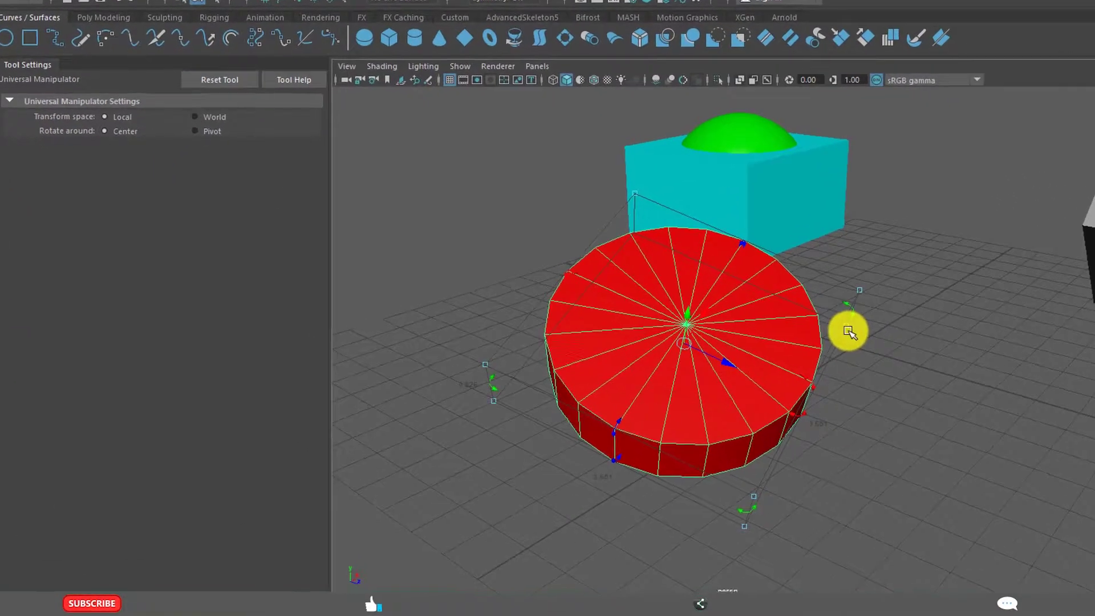
Try transforming the flattened red cylinder with the Universal Manipulator and undo the latest changes.
left_click_drag(861, 421, 744, 439, "alt")
left_click_drag(776, 331, 729, 301, "alt")
key("ctrl+z")
key("ctrl+z")
key("ctrl+z")
key("ctrl+z")
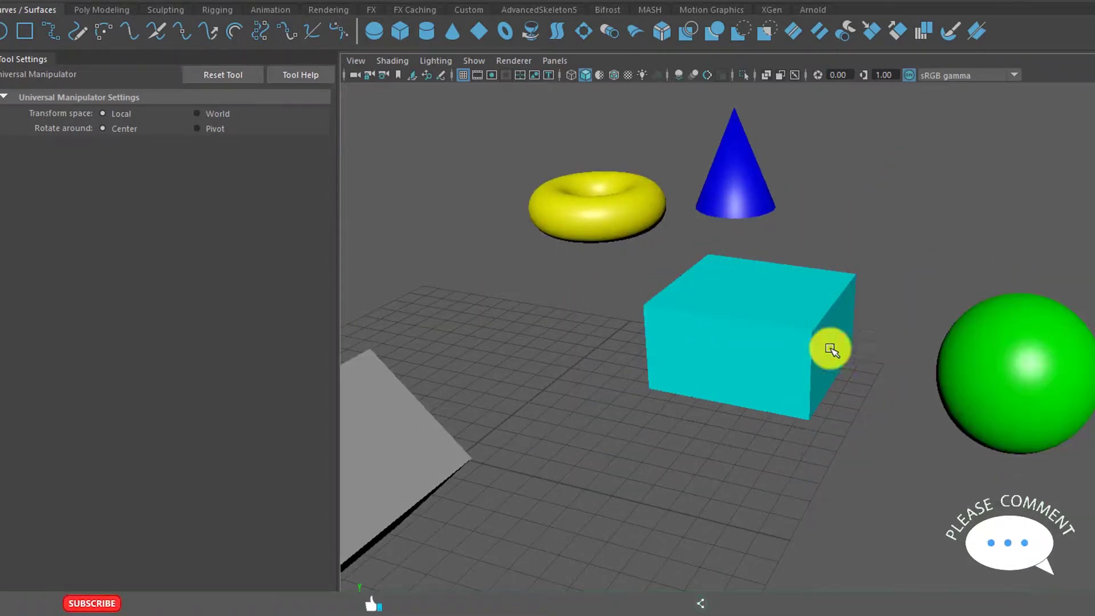
Select the red cylinder, torus, cone, cyan box and sphere together with the Universal Manipulator, leaving out the grey box.
middle_click_drag(807, 408, 807, 423, "alt")
scroll(819, 421, "down", 3)
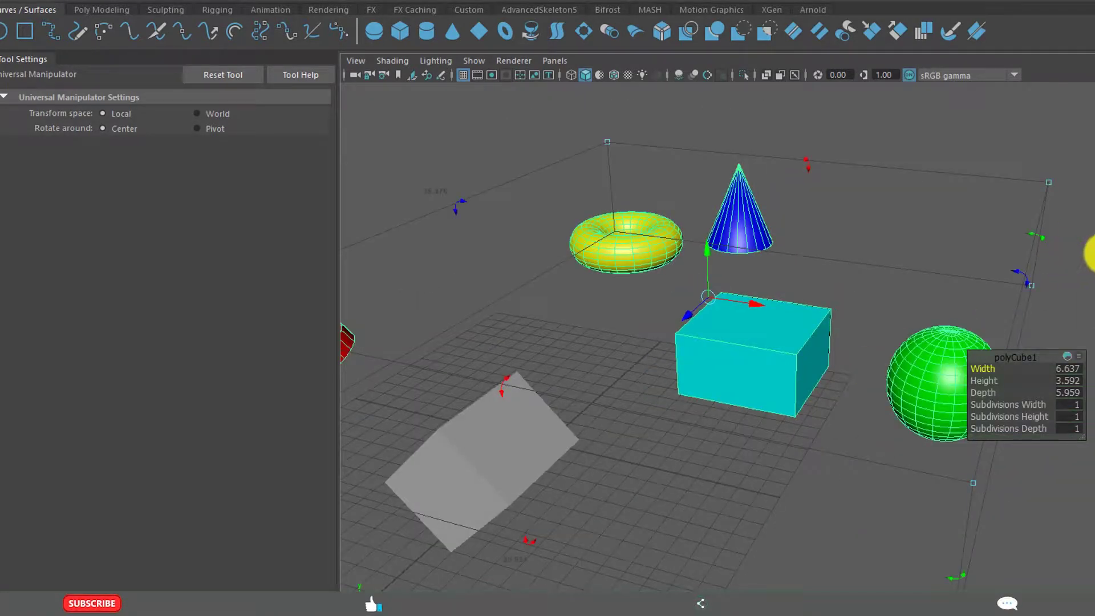
left_click(1039, 266)
key("ctrl+shift+a")
left_click_drag(721, 333, 740, 421, "alt")
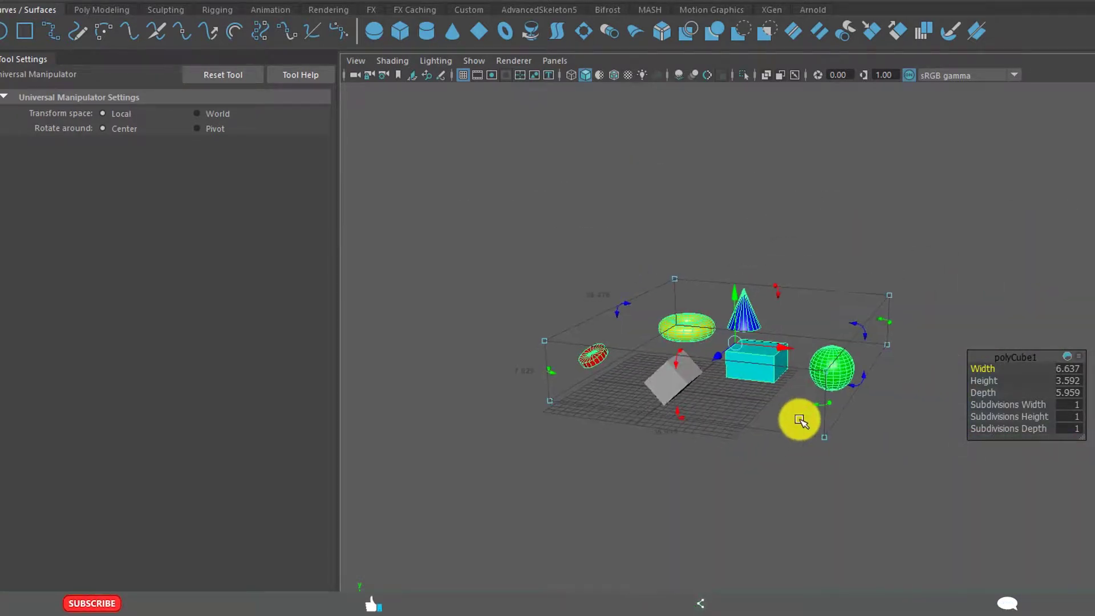
scroll(800, 420, "up", 5)
left_click_drag(687, 393, 662, 395, "alt")
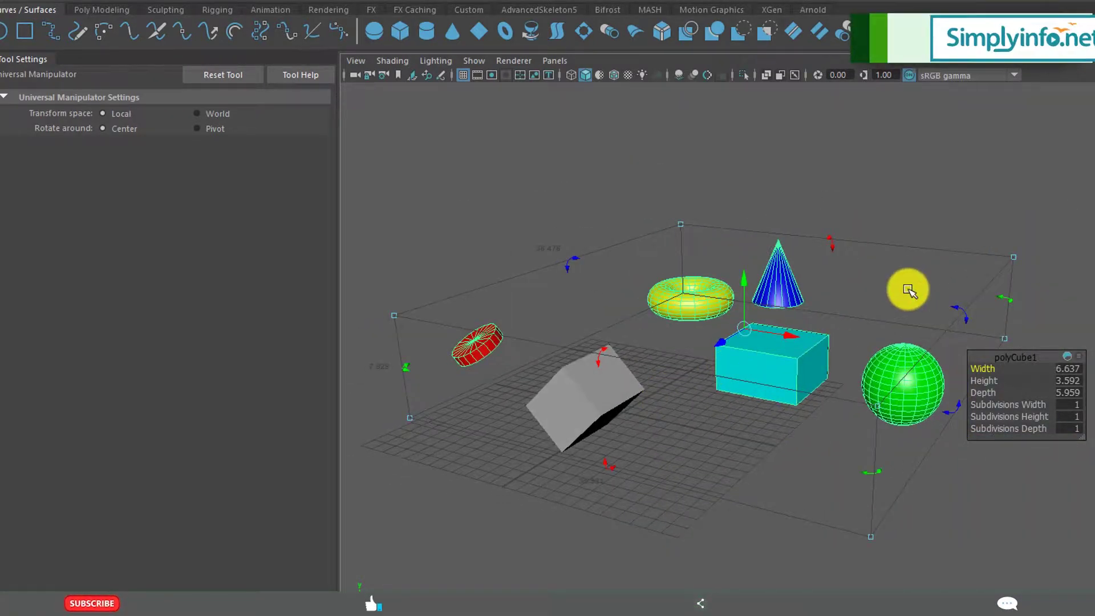
Rotate the five selected coloured objects together around their common center with the Universal Manipulator.
left_click_drag(963, 311, 720, 442)
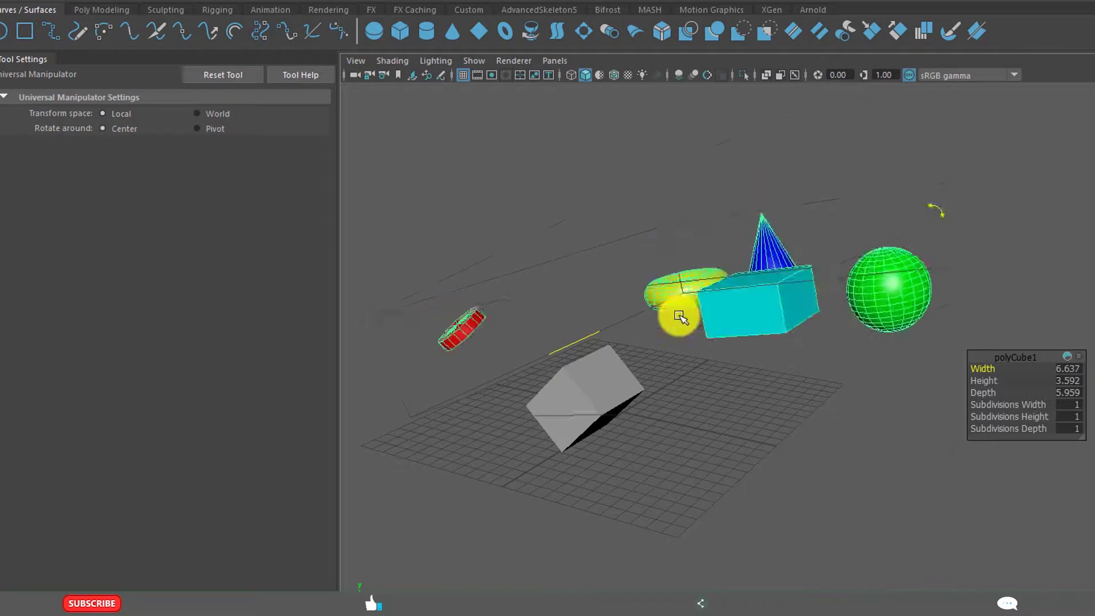
left_click_drag(679, 317, 690, 264)
left_click_drag(587, 354, 742, 371)
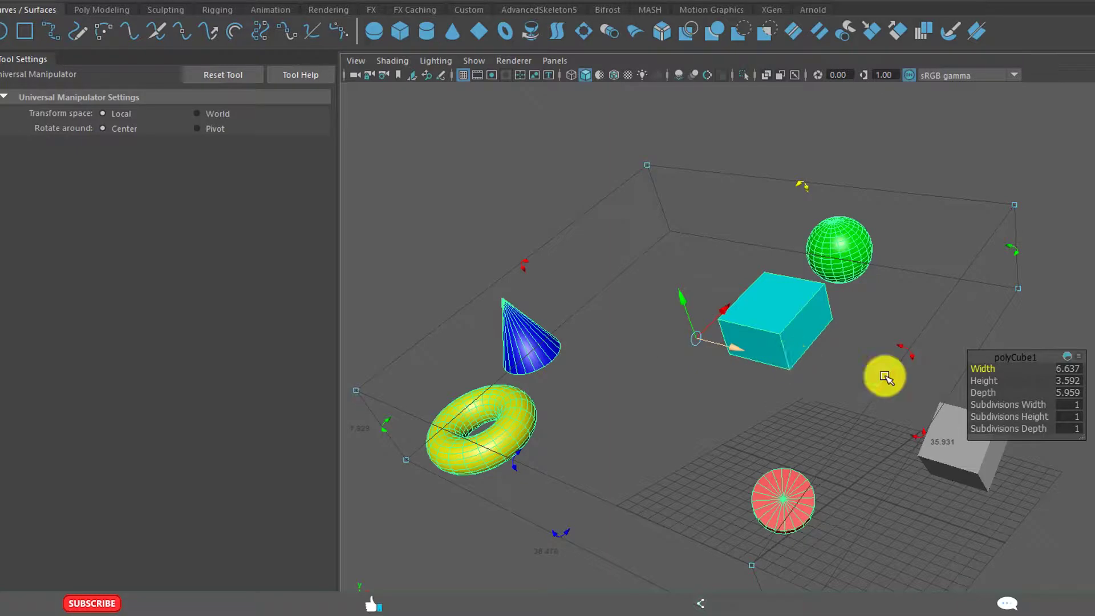
left_click_drag(898, 349, 888, 341)
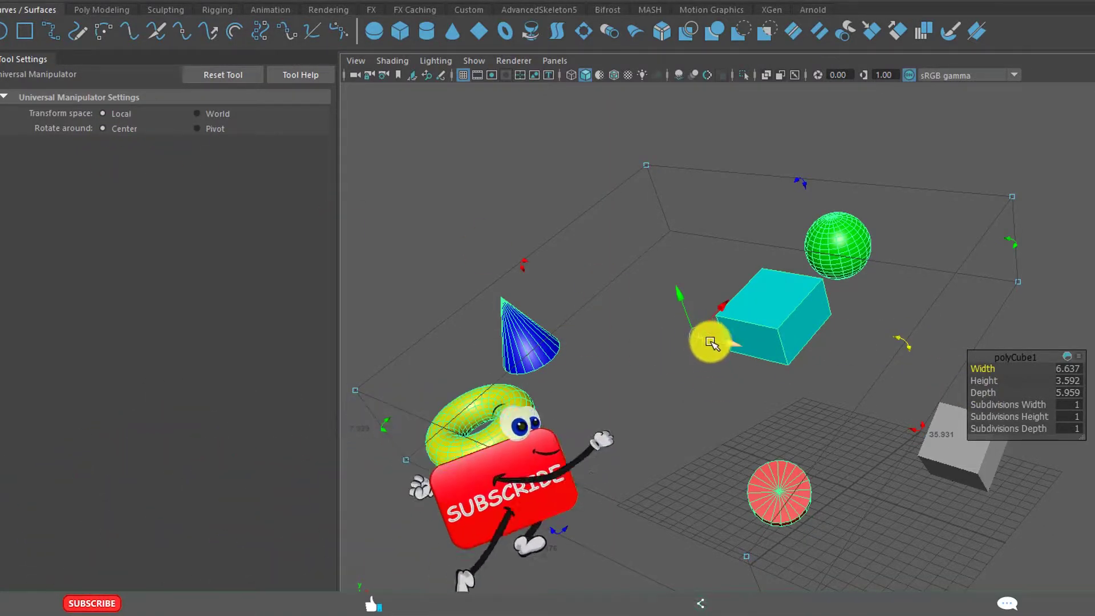
Set the Universal Manipulator to rotate around Pivot and rotate the selected coloured objects together.
left_click(215, 129)
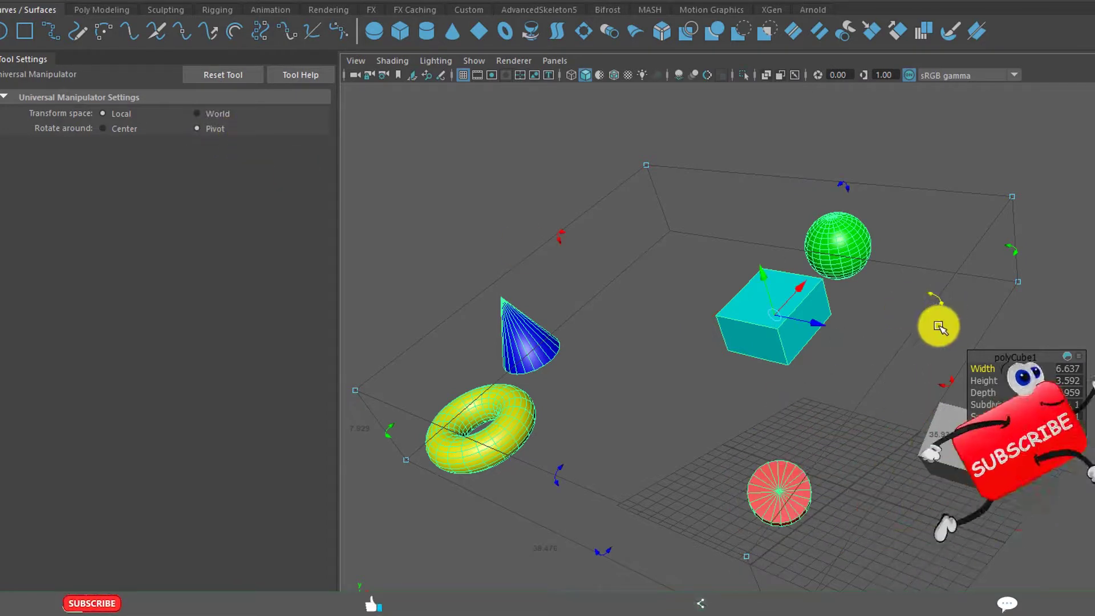
left_click_drag(936, 296, 952, 370)
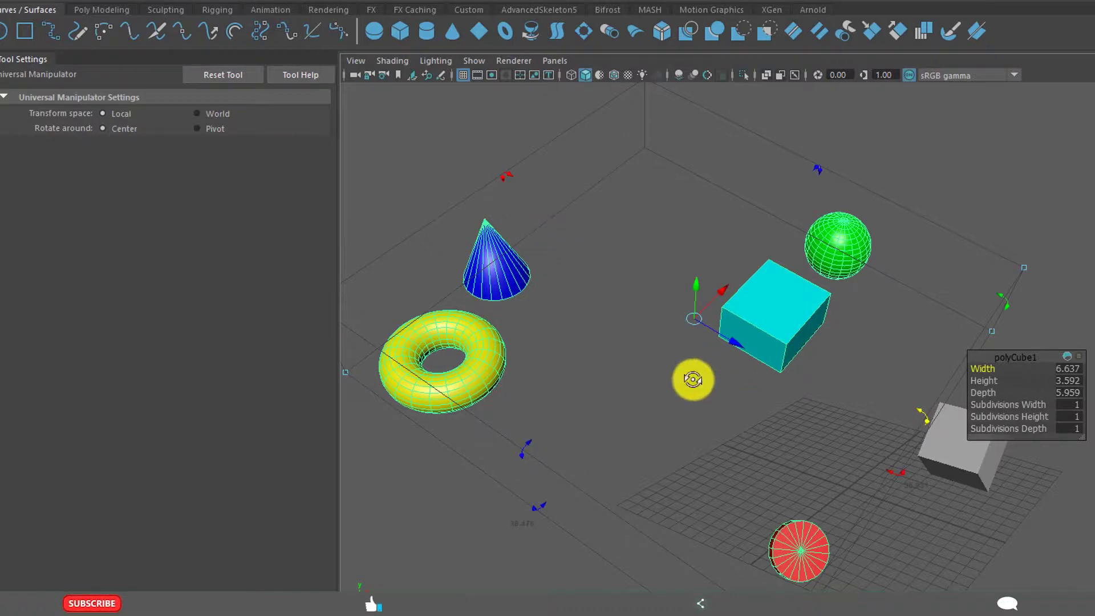
left_click_drag(693, 380, 592, 275)
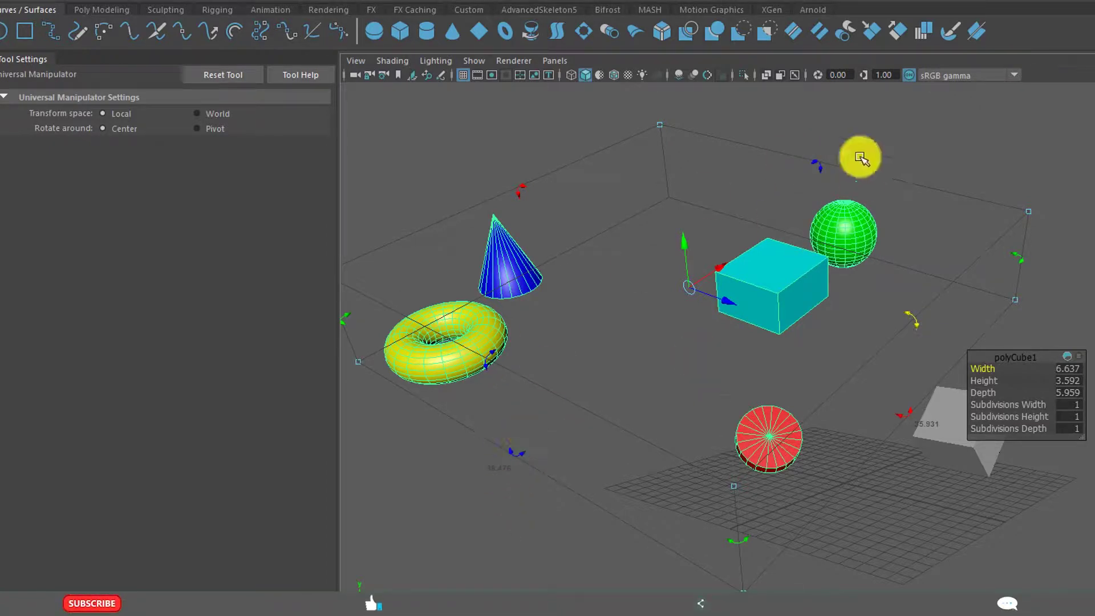
left_click_drag(820, 164, 831, 264)
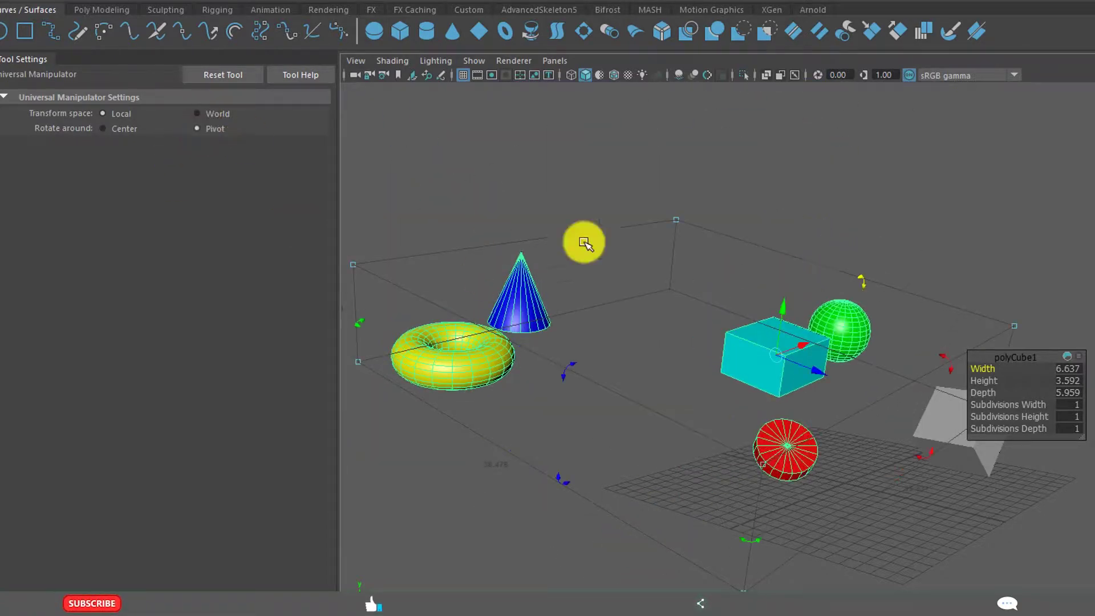
left_click_drag(949, 360, 766, 358)
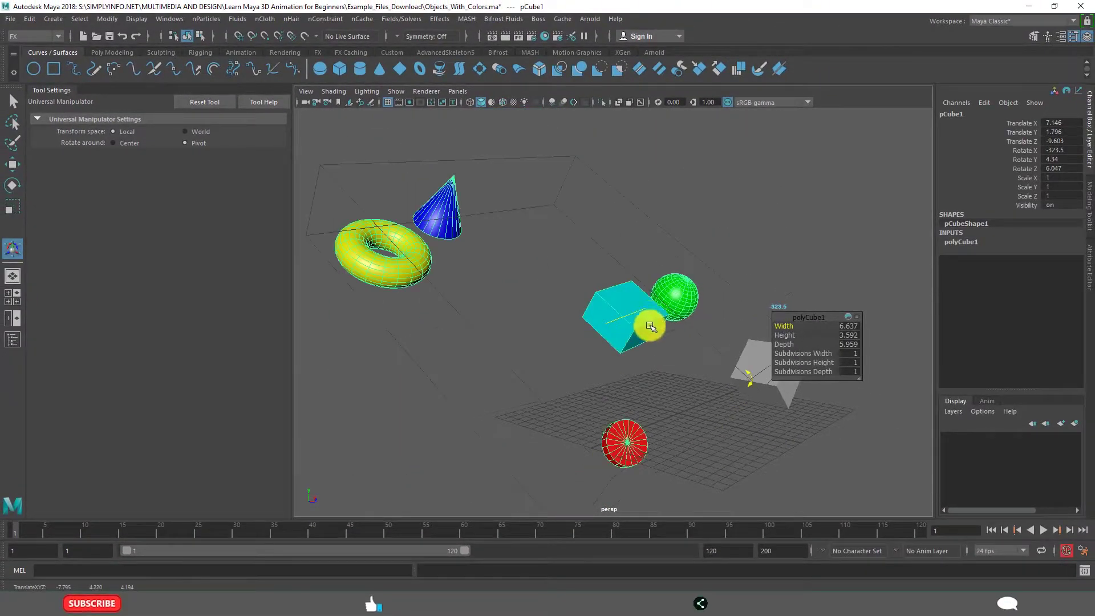
left_click_drag(651, 326, 656, 320)
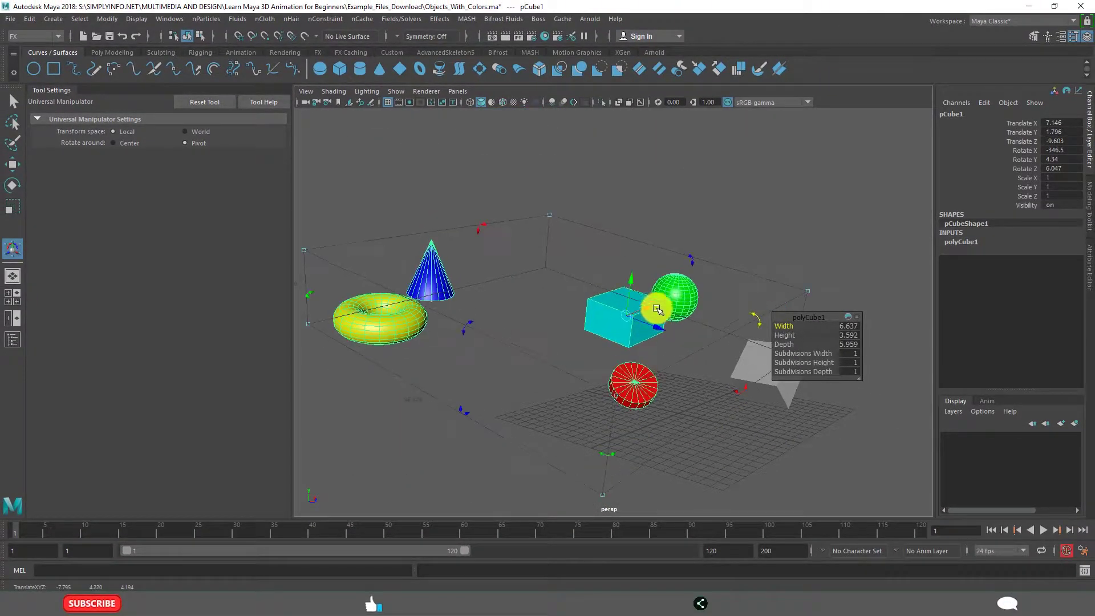
Hide the Universal Manipulator's tool settings and open them again.
left_click(48, 90)
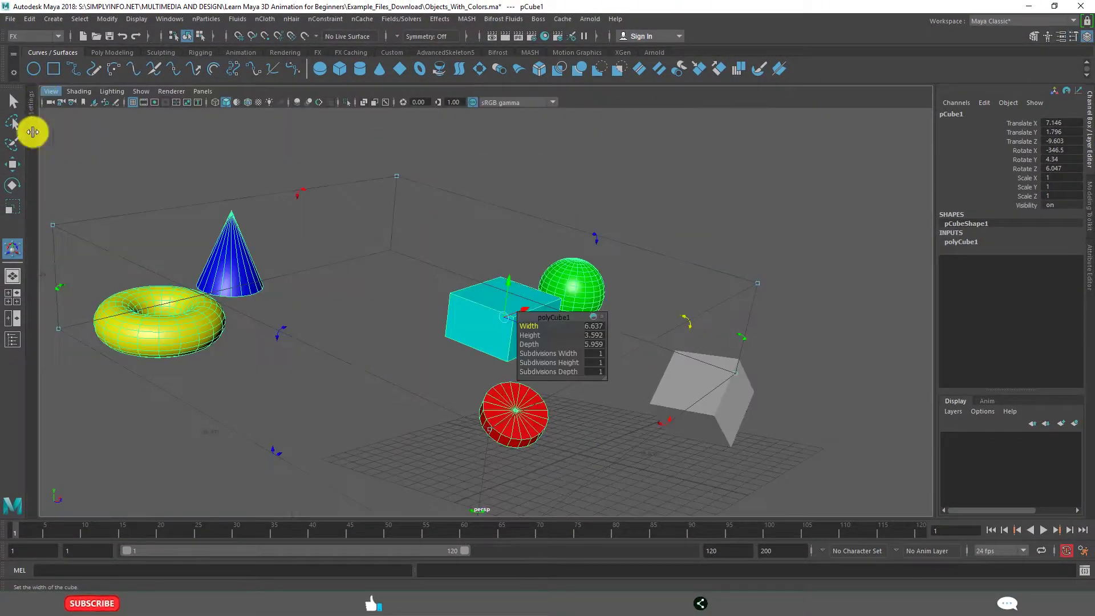
double_click(14, 255)
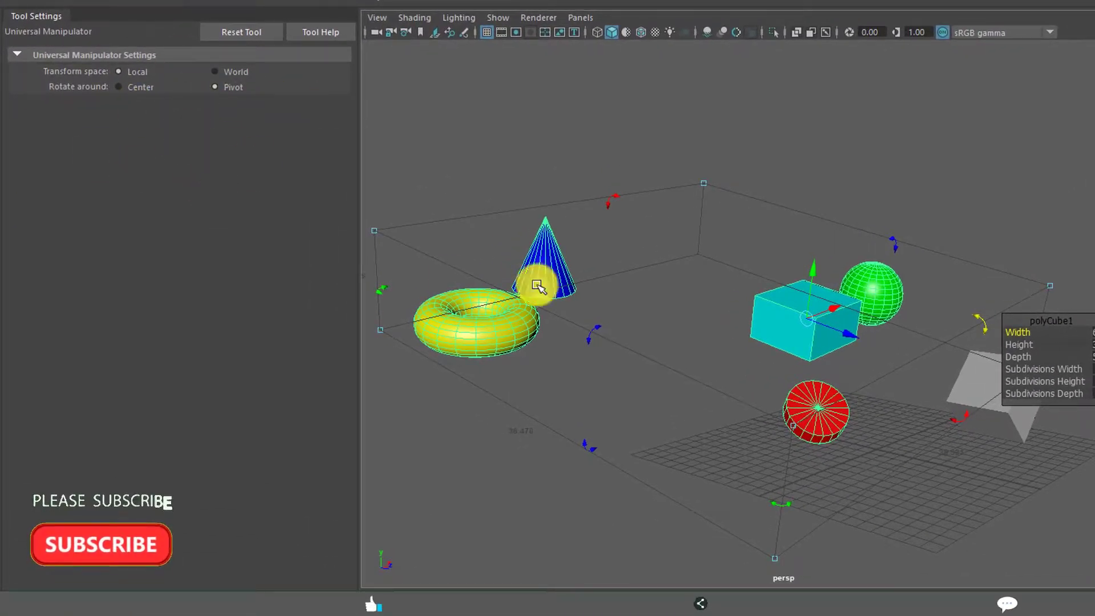
left_click_drag(738, 279, 755, 319, "alt")
scroll(741, 322, "down", 4)
middle_click_drag(715, 327, 778, 328, "alt")
scroll(685, 321, "up", 4)
Compare the World and Local transform spaces on the selected coloured objects, finishing with World.
left_click(231, 74)
left_click_drag(798, 274, 697, 320, "alt")
left_click(131, 71)
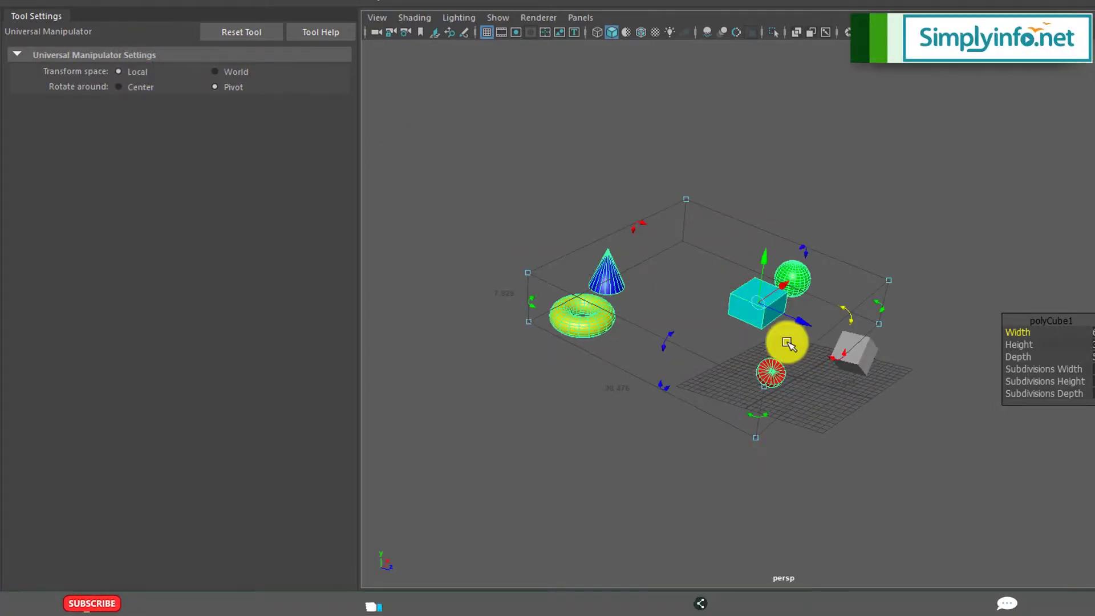
left_click_drag(787, 342, 853, 307, "alt")
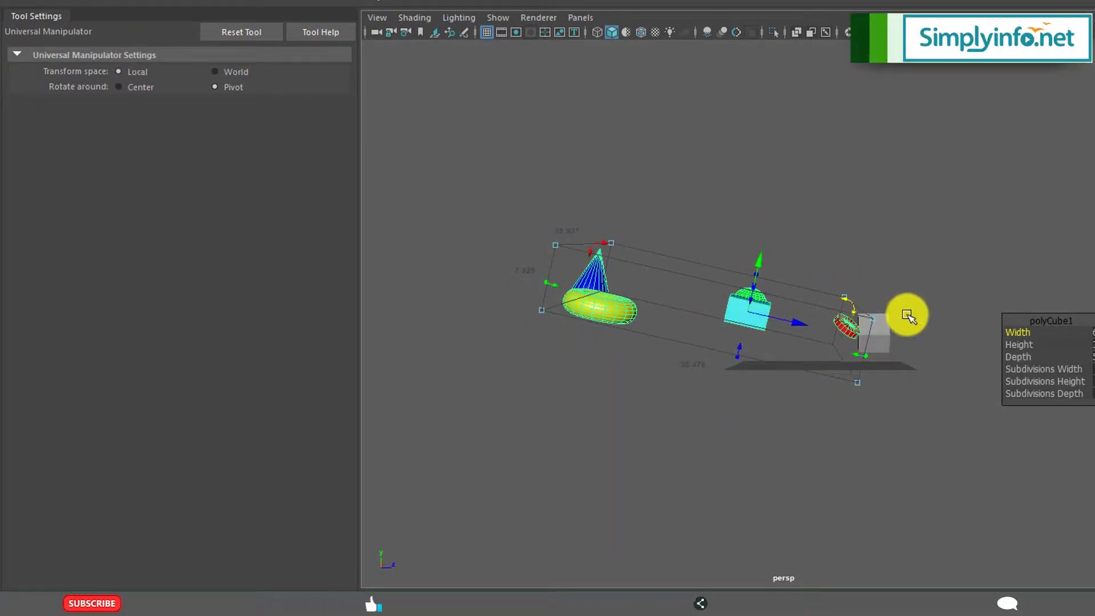
left_click(233, 71)
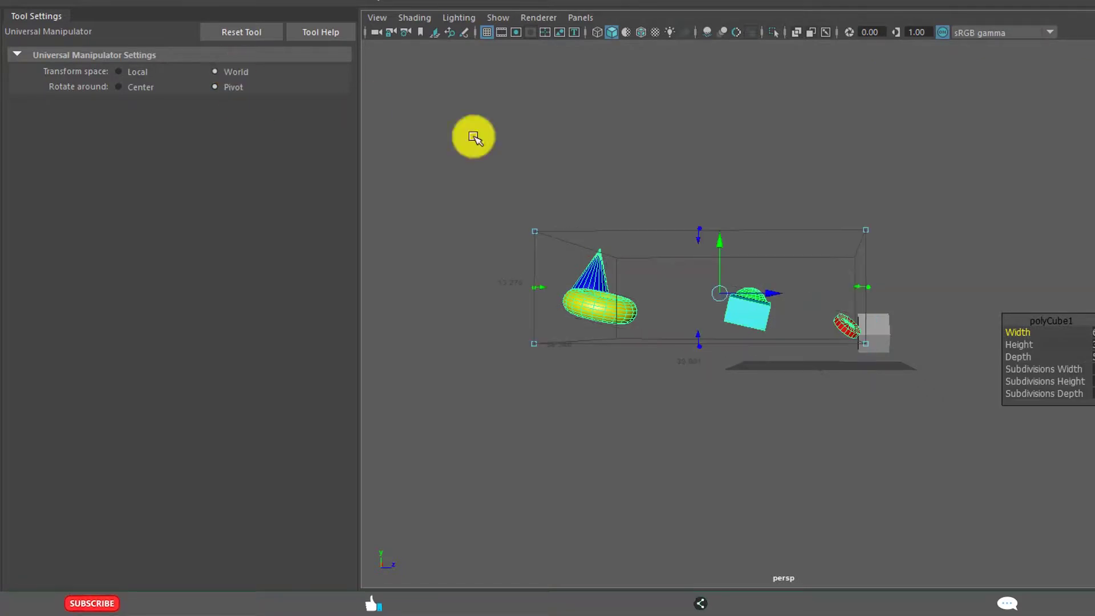
left_click_drag(772, 277, 725, 293, "alt")
key("ctrl+z")
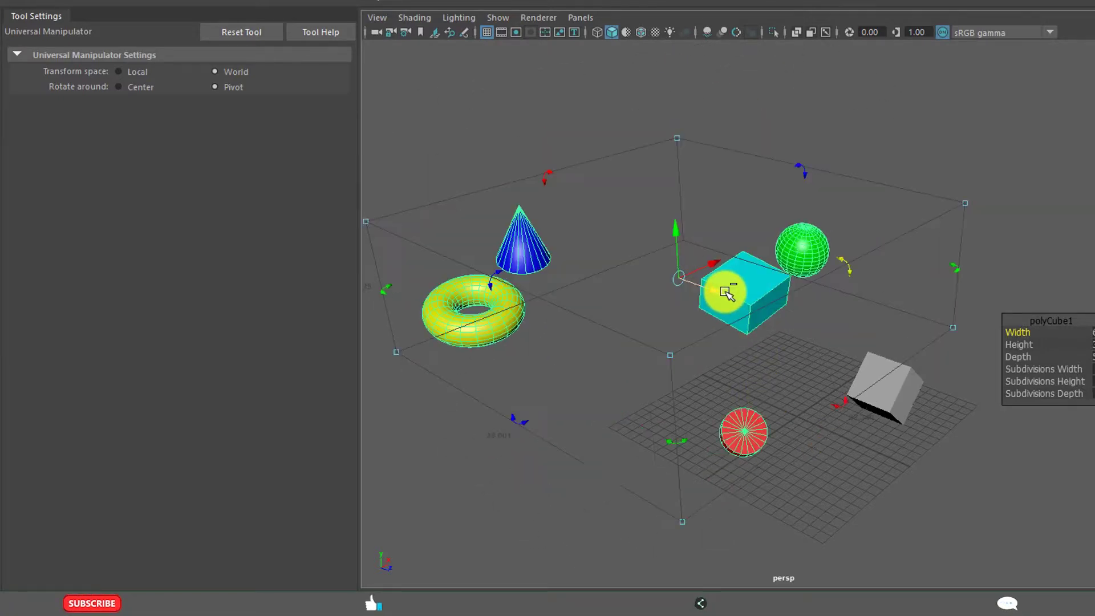
left_click_drag(683, 345, 602, 331, "alt")
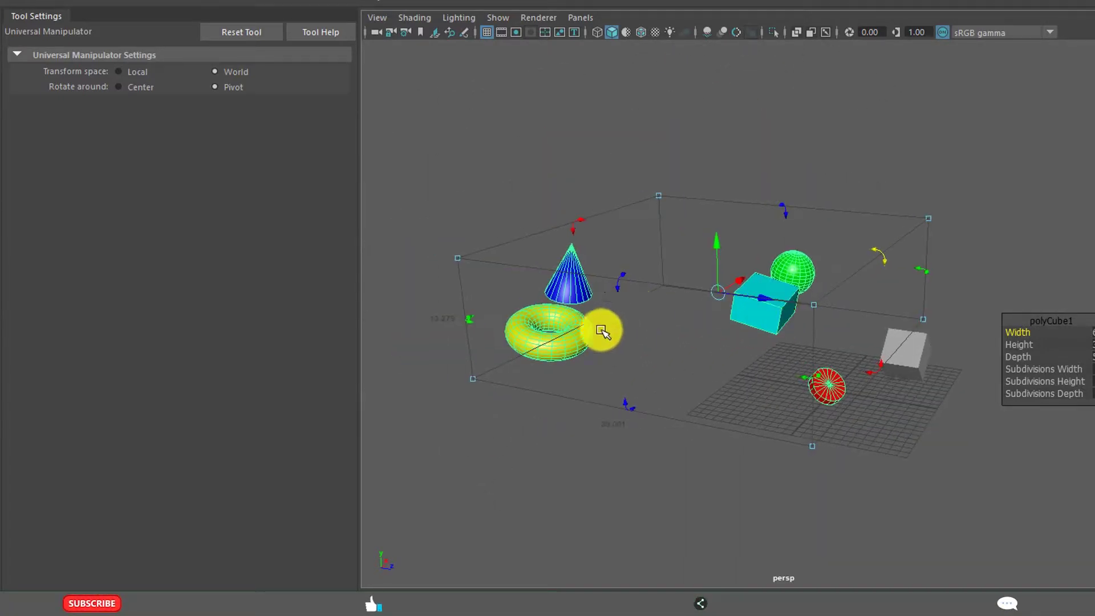
Set the manipulator to rotate around Center, rotate the selected coloured objects together, and return the transform space to Local.
left_click(135, 86)
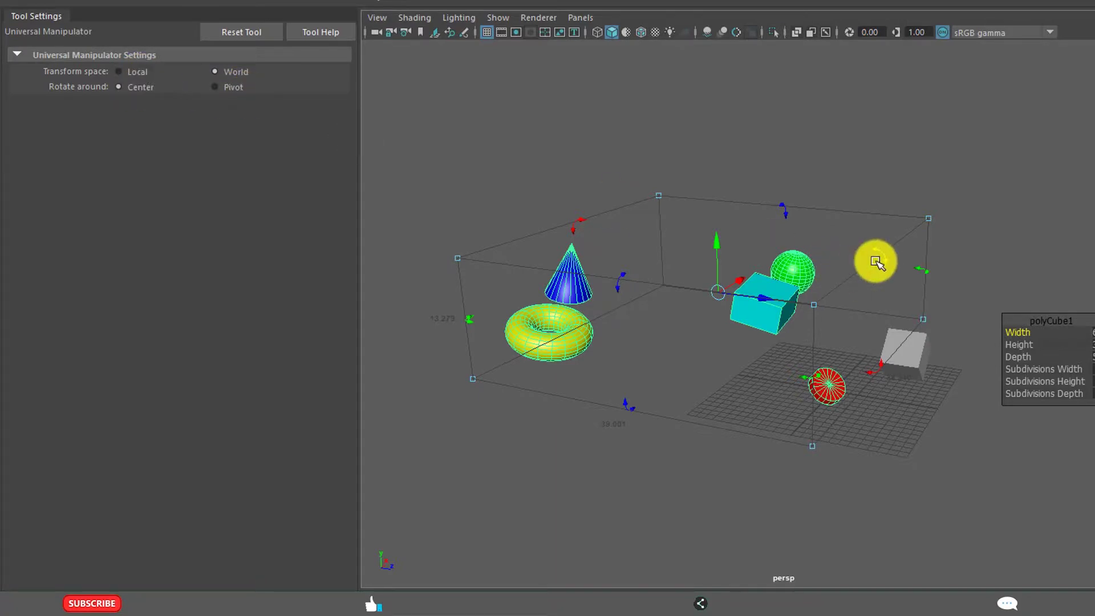
left_click_drag(884, 256, 714, 387)
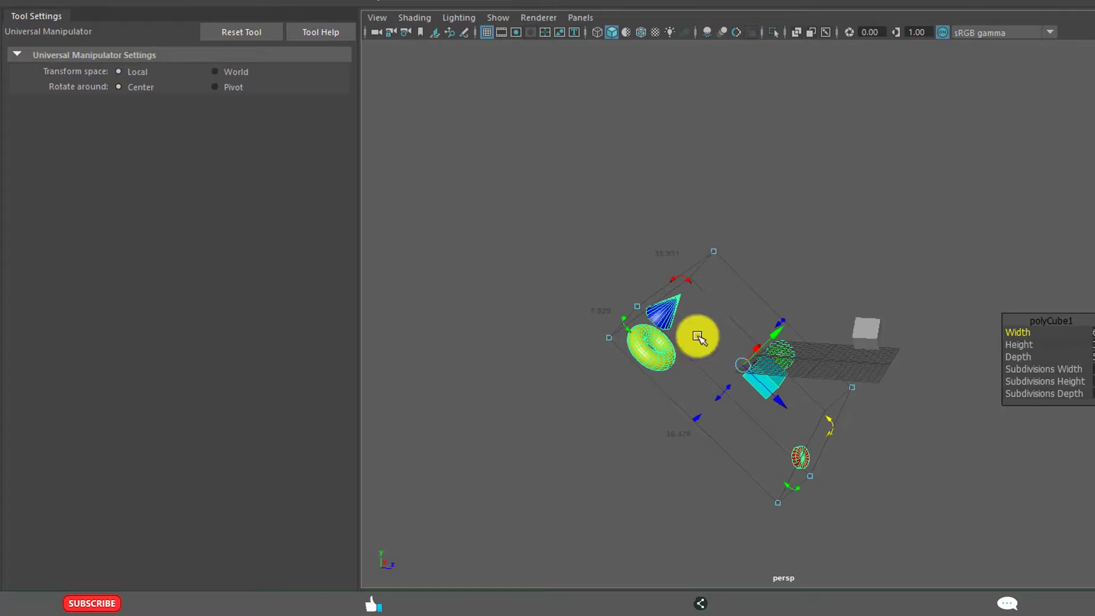
Switch to the Rotate tool and deselect all objects.
left_click_drag(697, 337, 766, 347, "alt")
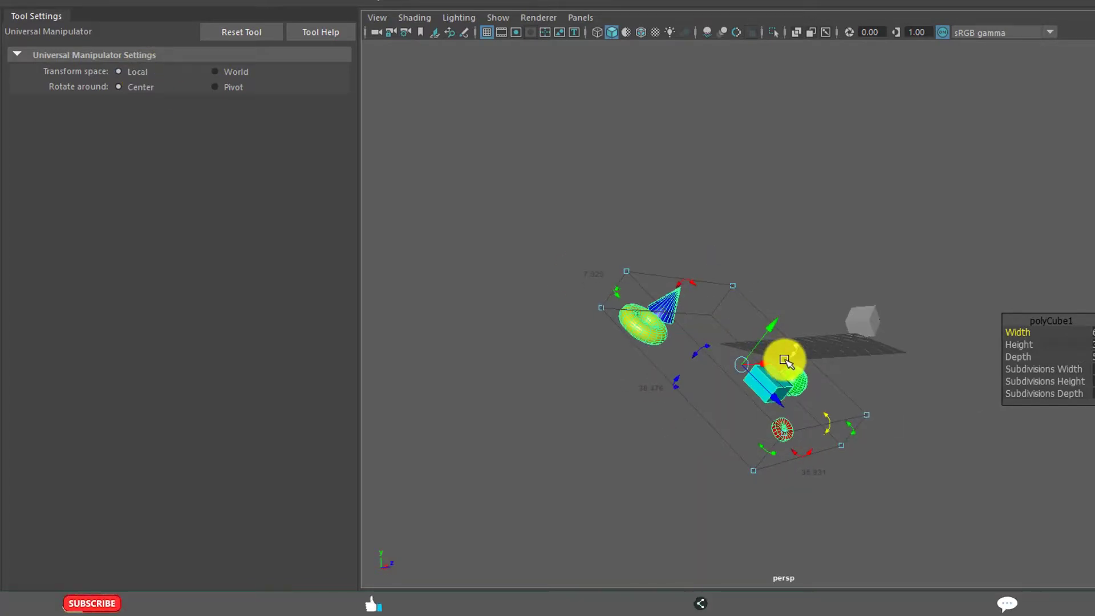
key("e")
left_click(946, 403)
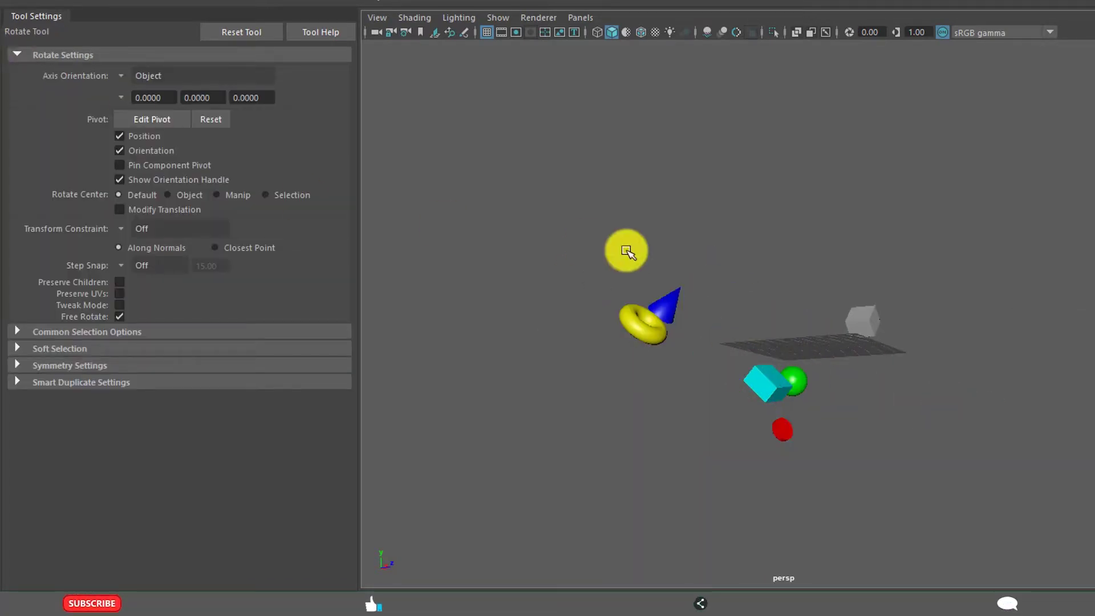